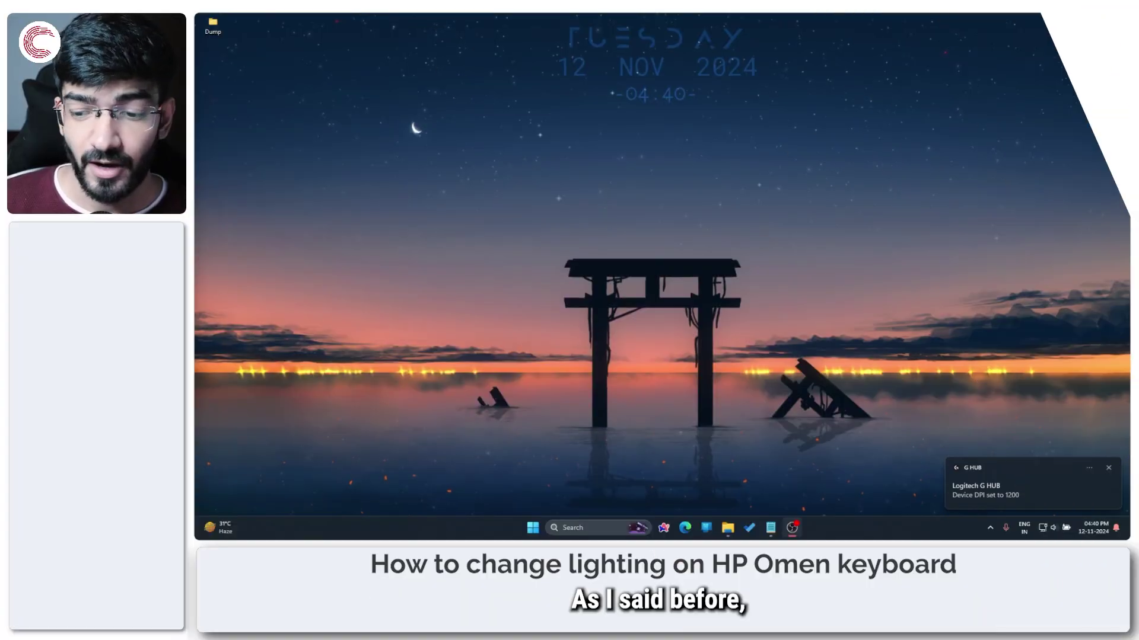
Step: Launch OMEN Gaming Hub from Windows search and open the OMEN TRANSCEND 14's keyboard lighting page
{"action": "left_click", "coordinate": [689, 196]}
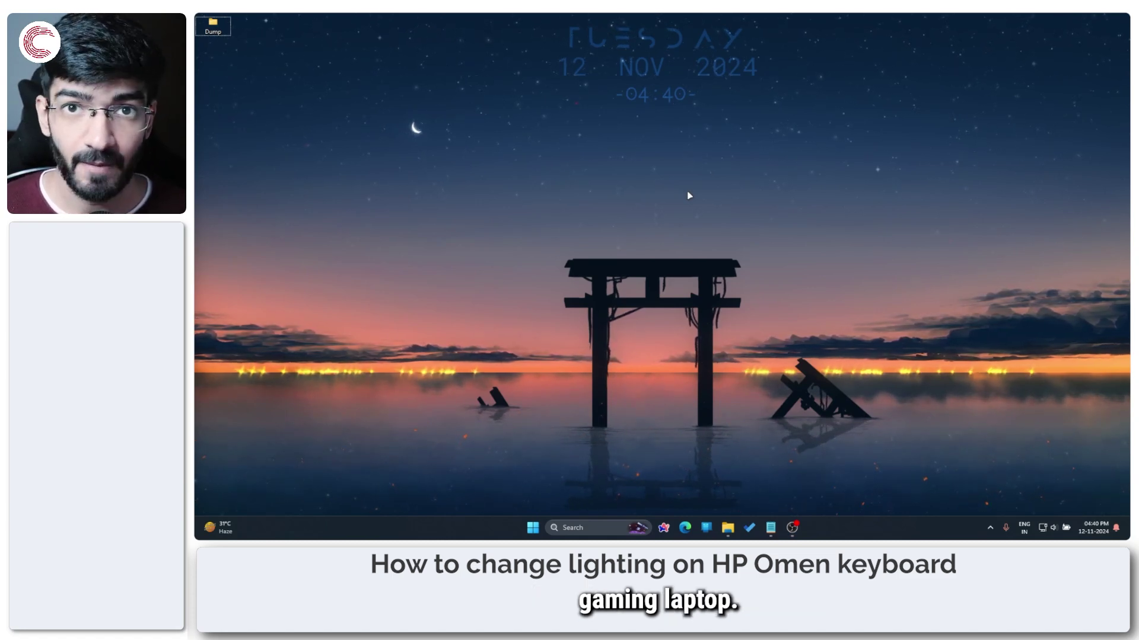
{"action": "key", "text": "super"}
{"action": "type", "text": "ome"}
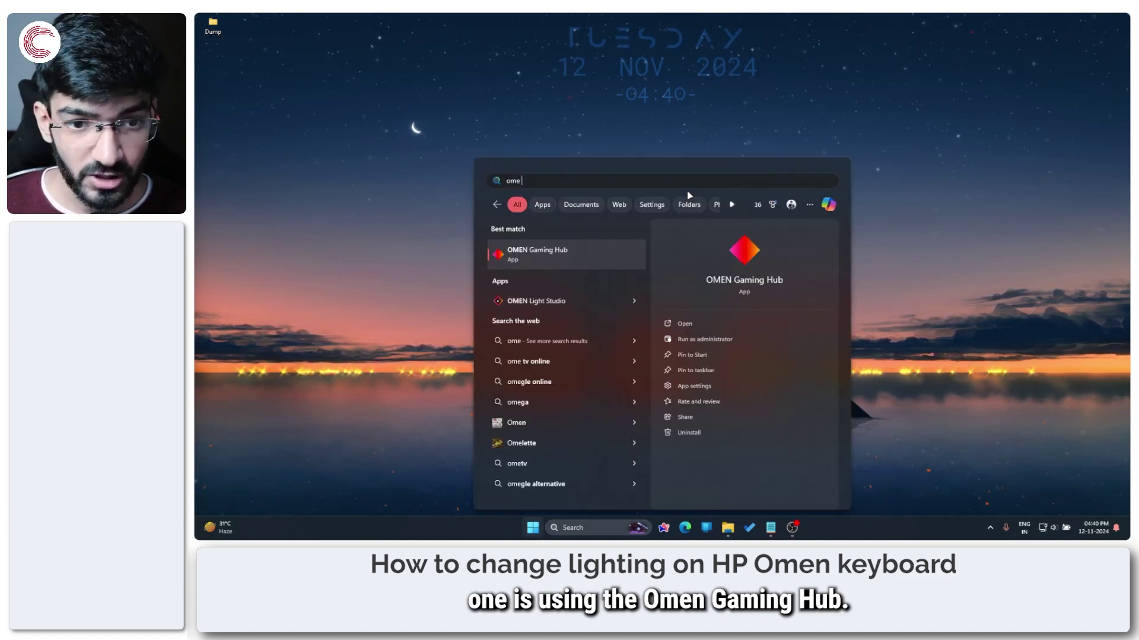
{"action": "type", "text": "n gam"}
{"action": "key", "text": "BackSpace"}
{"action": "key", "text": "BackSpace"}
{"action": "key", "text": "BackSpace"}
{"action": "key", "text": "BackSpace"}
{"action": "type", "text": "n gaming"}
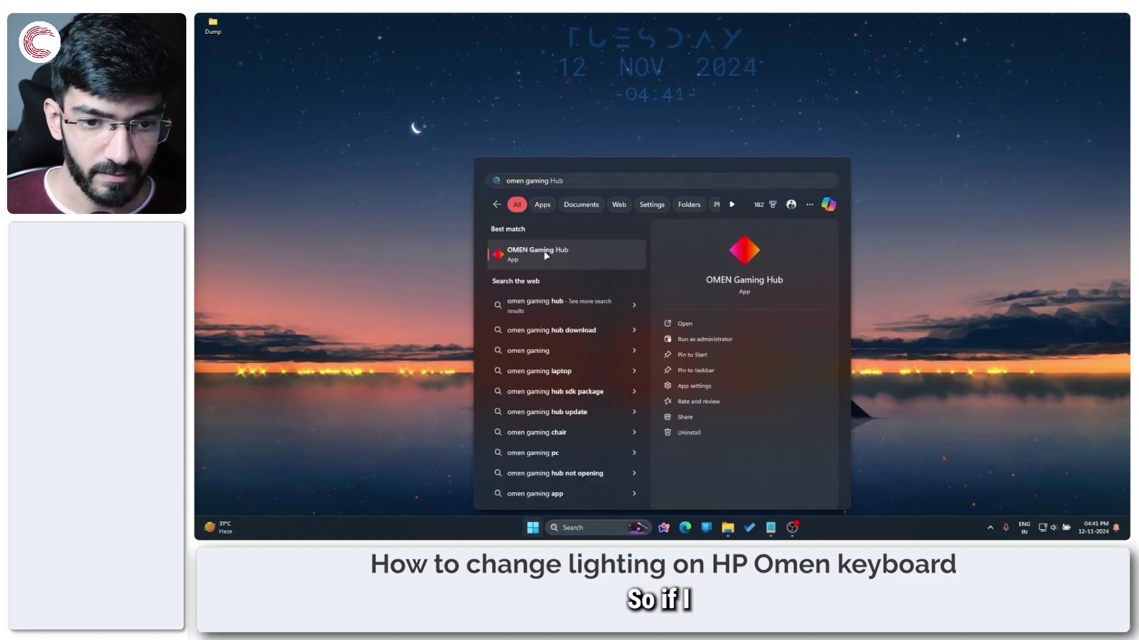
{"action": "left_click", "coordinate": [567, 255]}
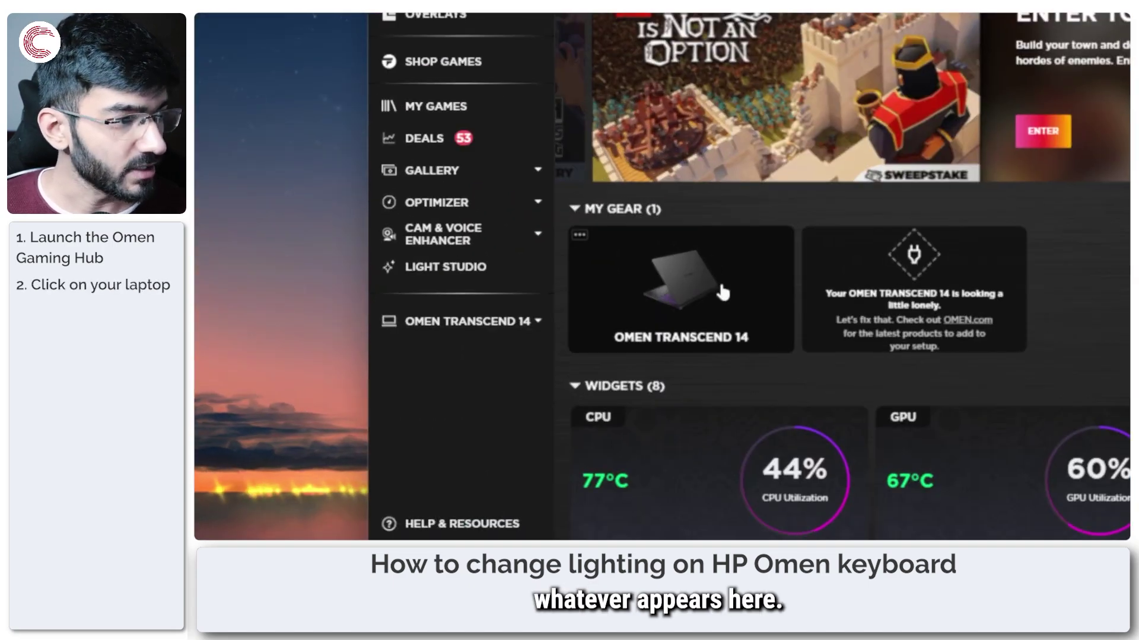
{"action": "left_click", "coordinate": [721, 286]}
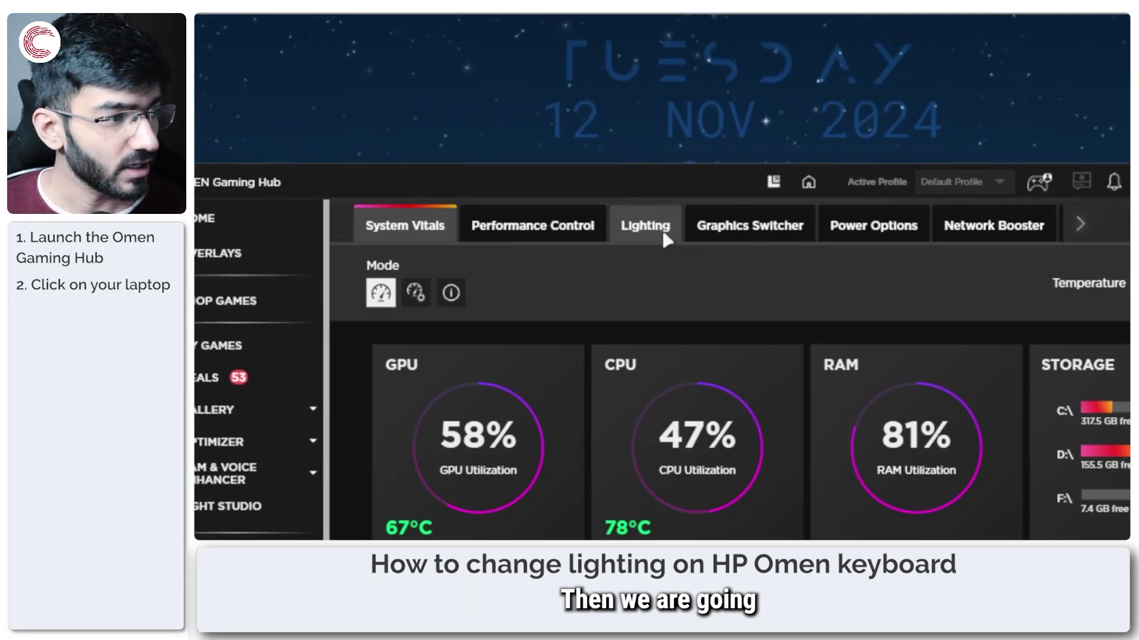
{"action": "left_click", "coordinate": [667, 238]}
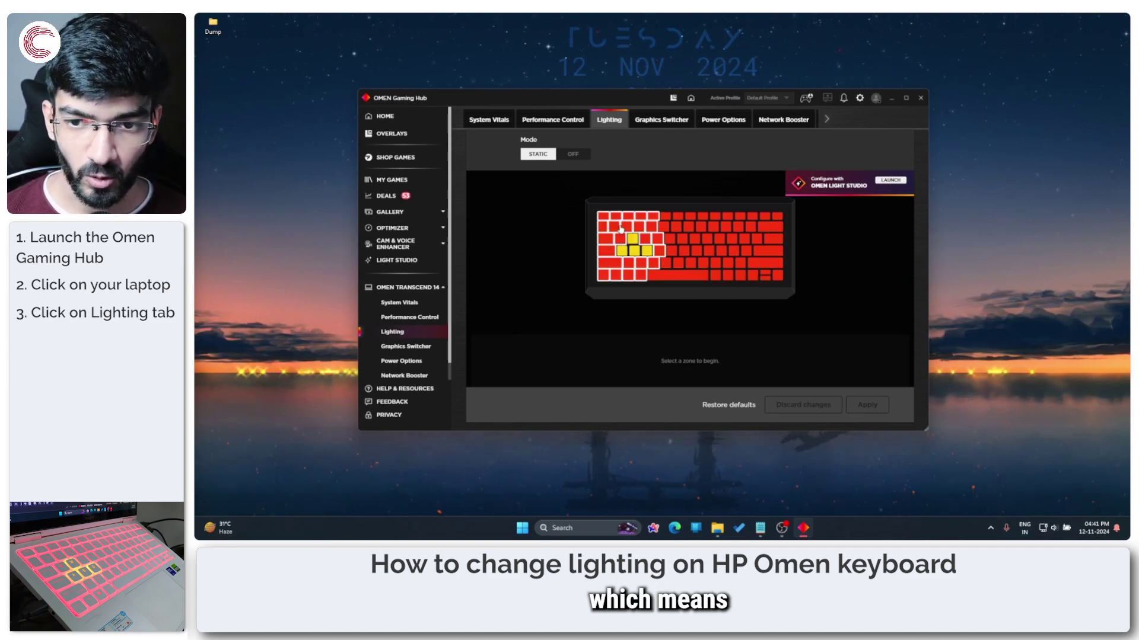
Step: Colour the keyboard's left zone pink and the central zone white, applying each
{"action": "left_click", "coordinate": [621, 228]}
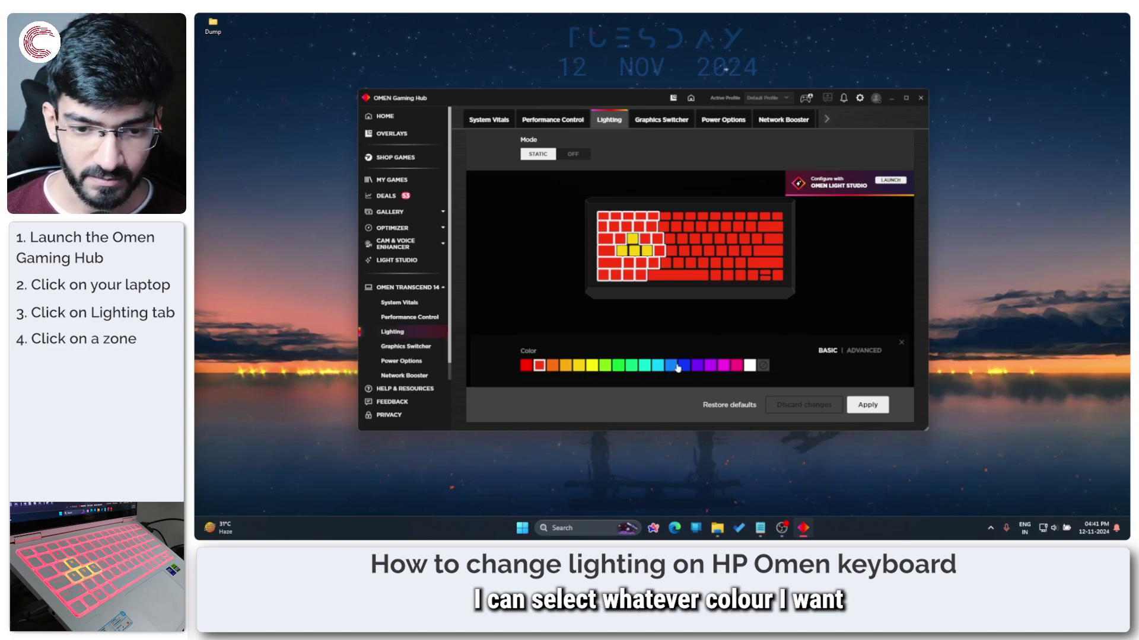
{"action": "left_click", "coordinate": [738, 366]}
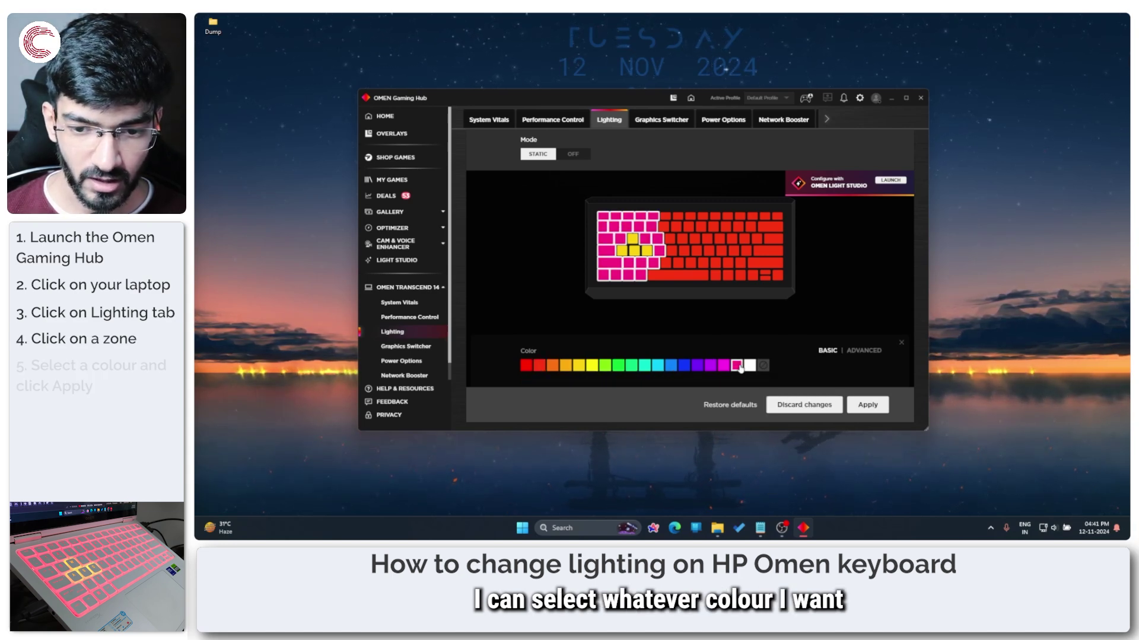
{"action": "left_click", "coordinate": [866, 405]}
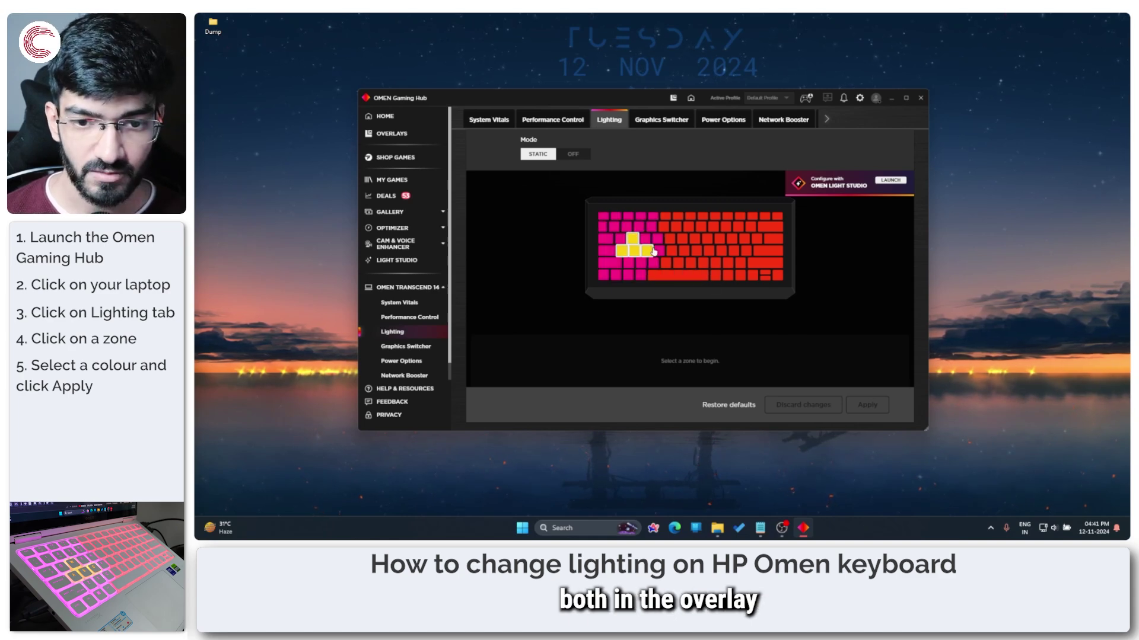
{"action": "left_click", "coordinate": [689, 243]}
{"action": "left_click", "coordinate": [749, 367]}
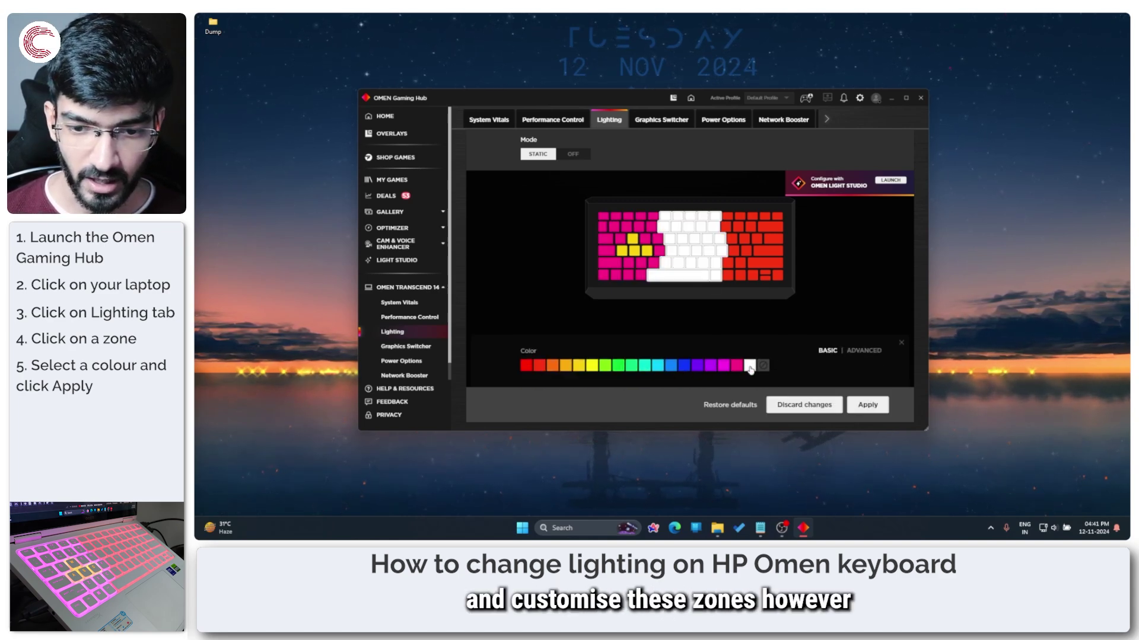
{"action": "left_click", "coordinate": [870, 408]}
Step: Make the right zone magenta and the small key cluster red, then apply
{"action": "left_click", "coordinate": [753, 253]}
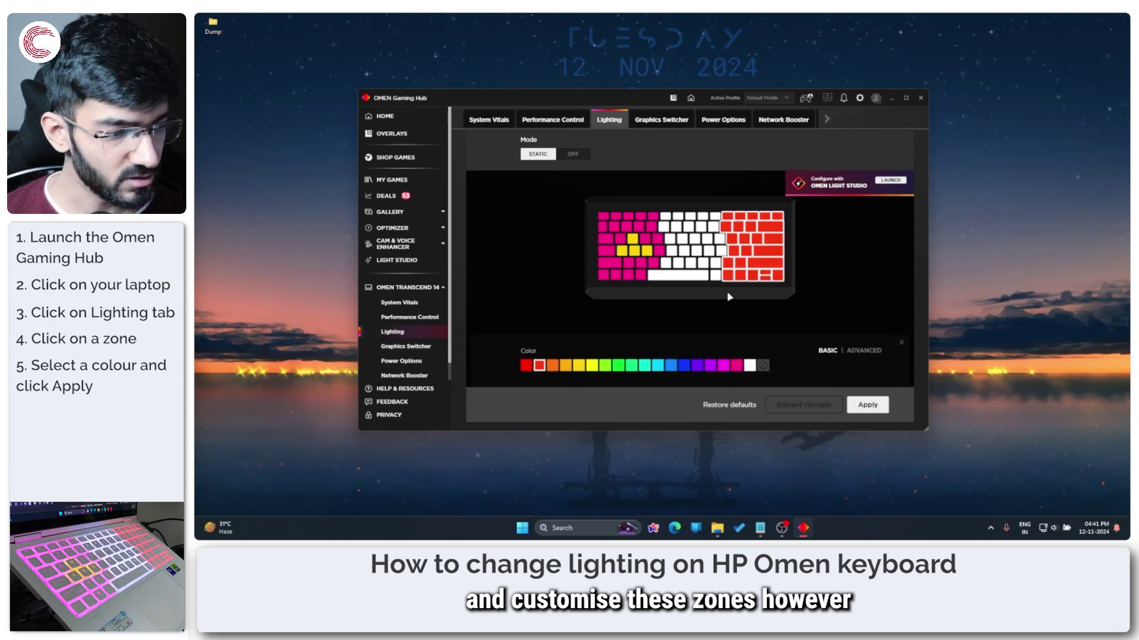
{"action": "left_click", "coordinate": [723, 366]}
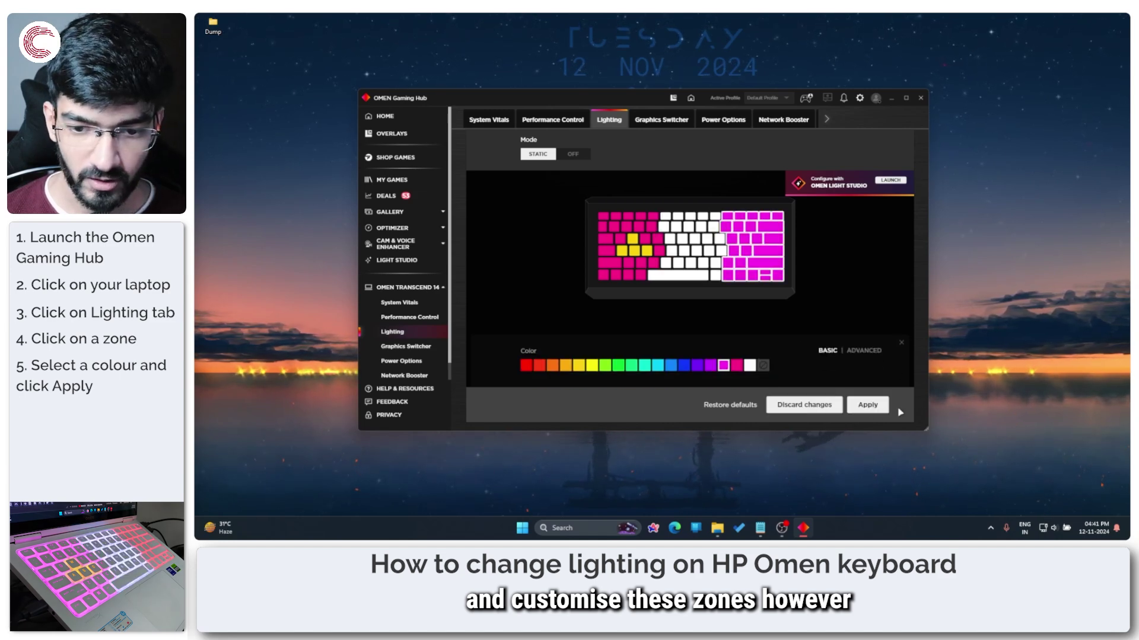
{"action": "left_click", "coordinate": [647, 250]}
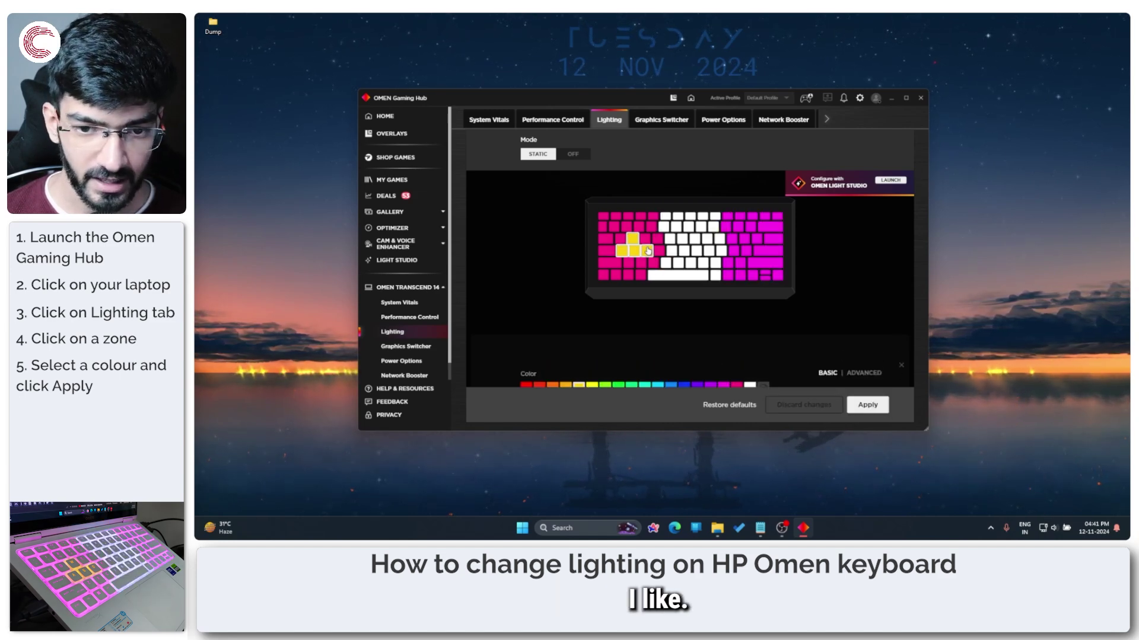
{"action": "left_click", "coordinate": [868, 406]}
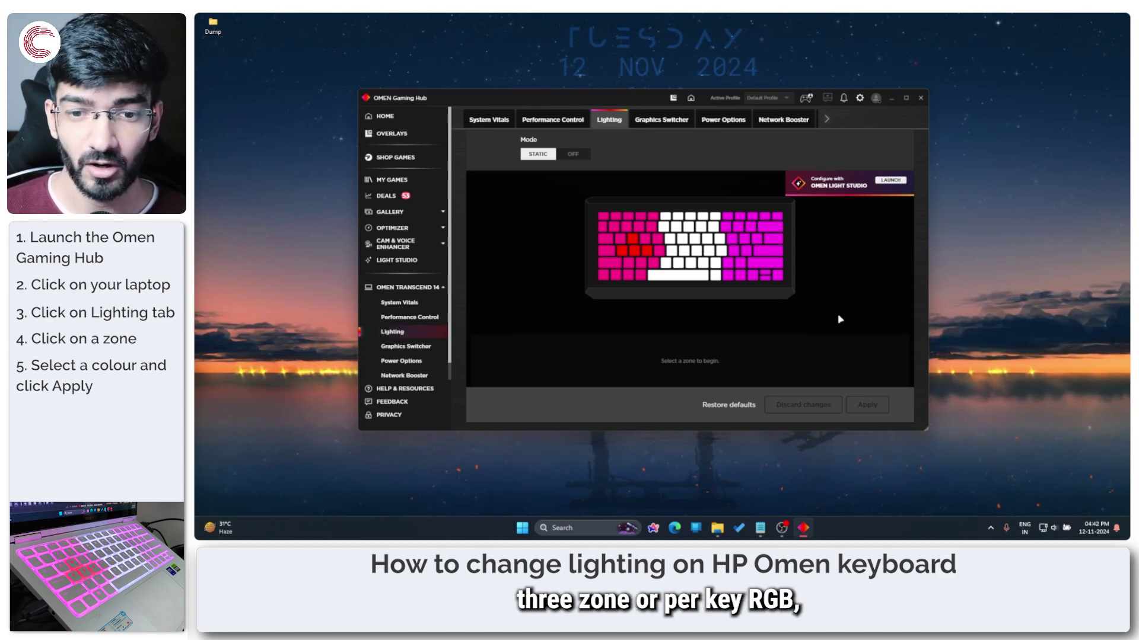
Step: Shift the middle zone's hue to blue and lower its intensity in the advanced controls, then apply
{"action": "left_click", "coordinate": [725, 253]}
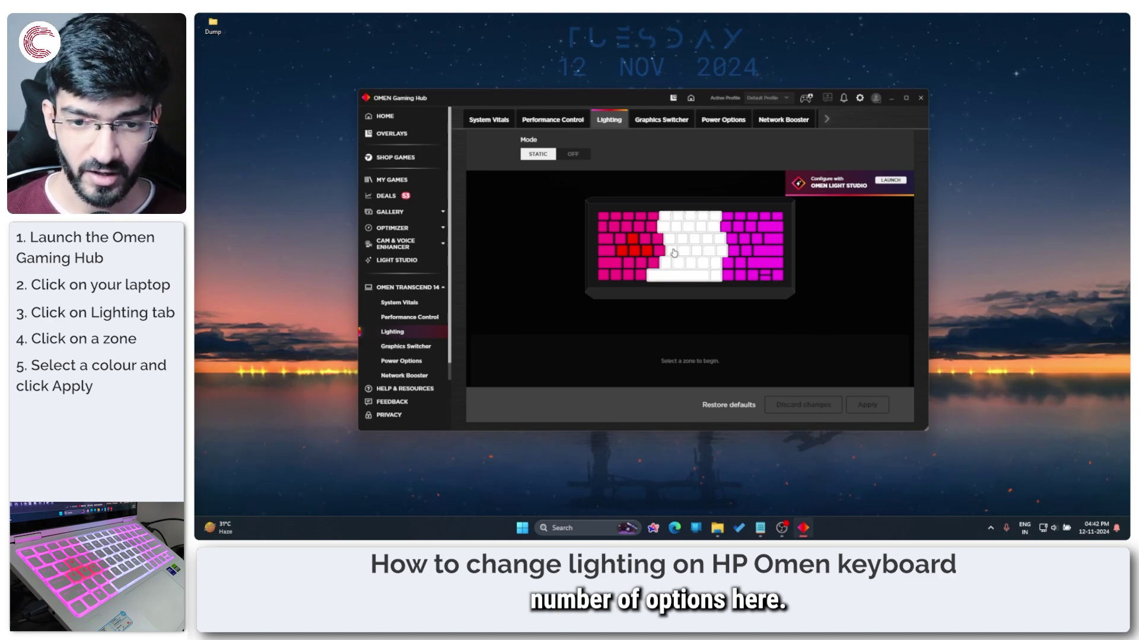
{"action": "left_click", "coordinate": [864, 350]}
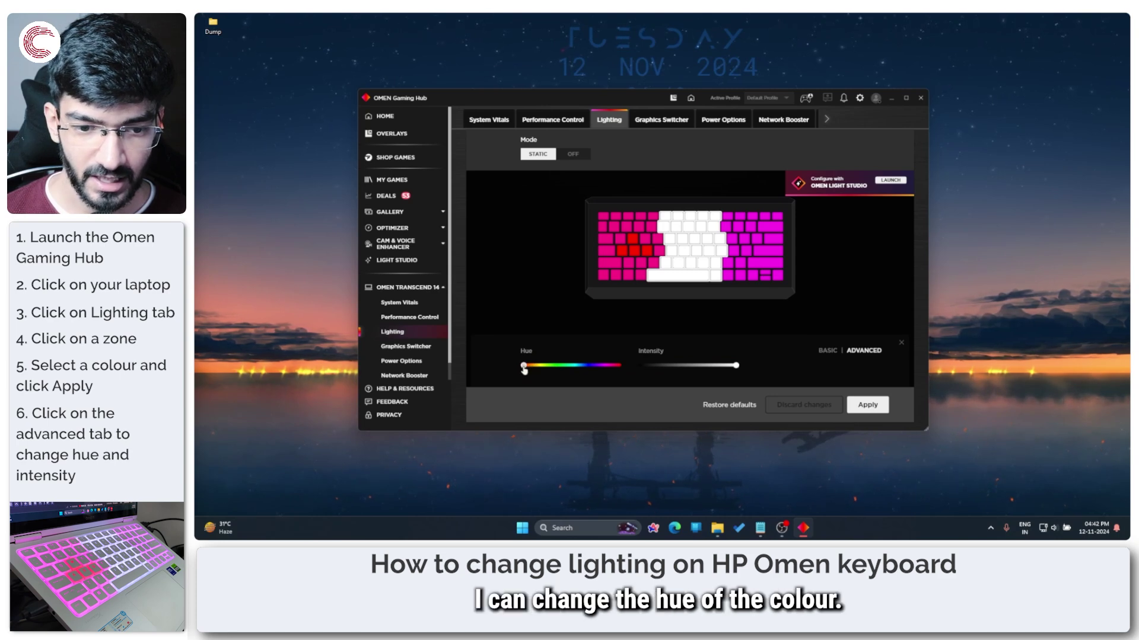
{"action": "left_click_drag", "start_coordinate": [524, 365], "coordinate": [583, 371]}
{"action": "left_click_drag", "start_coordinate": [735, 369], "coordinate": [683, 371]}
{"action": "left_click", "coordinate": [866, 406]}
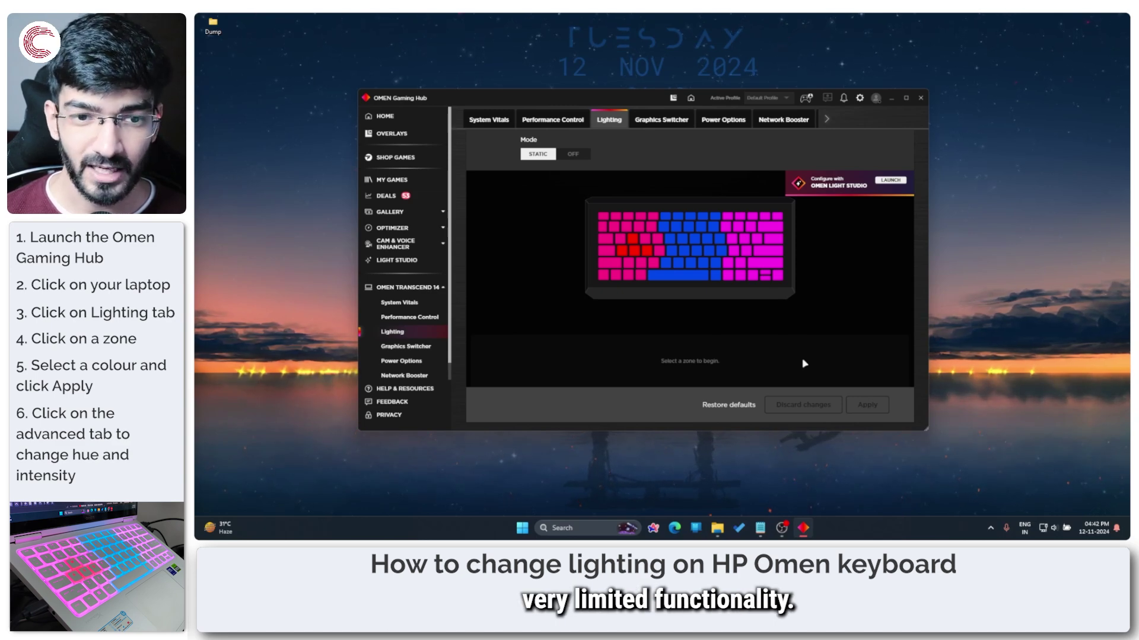
Step: Toggle the lighting mode off and back to Static, then request OMEN Light Studio
{"action": "left_click", "coordinate": [567, 158]}
{"action": "left_click", "coordinate": [542, 158]}
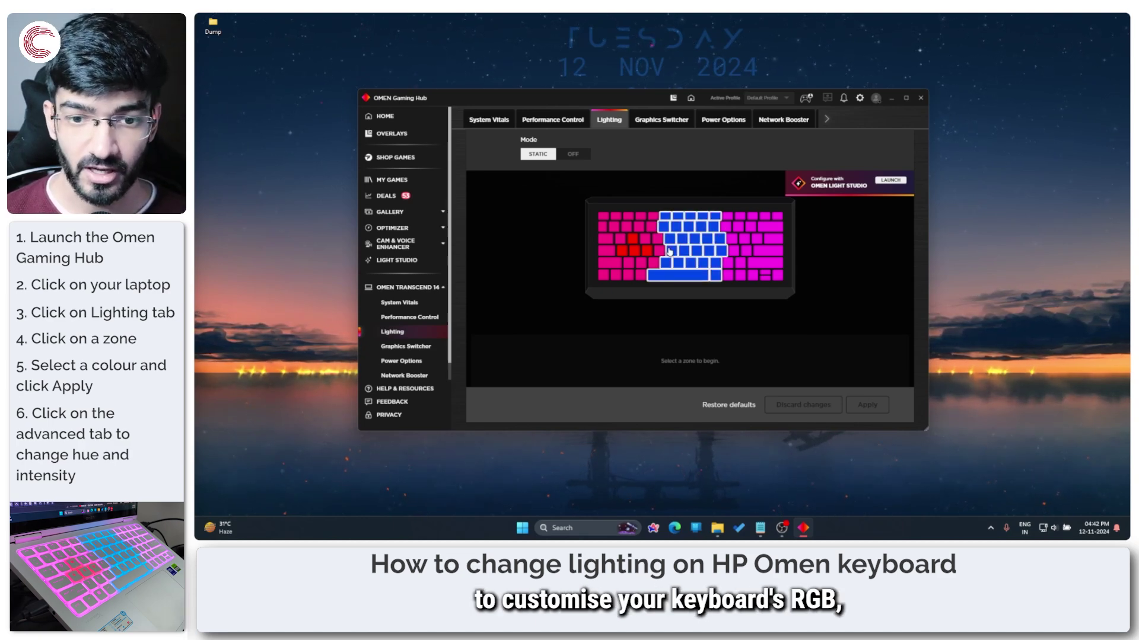
{"action": "left_click", "coordinate": [890, 181]}
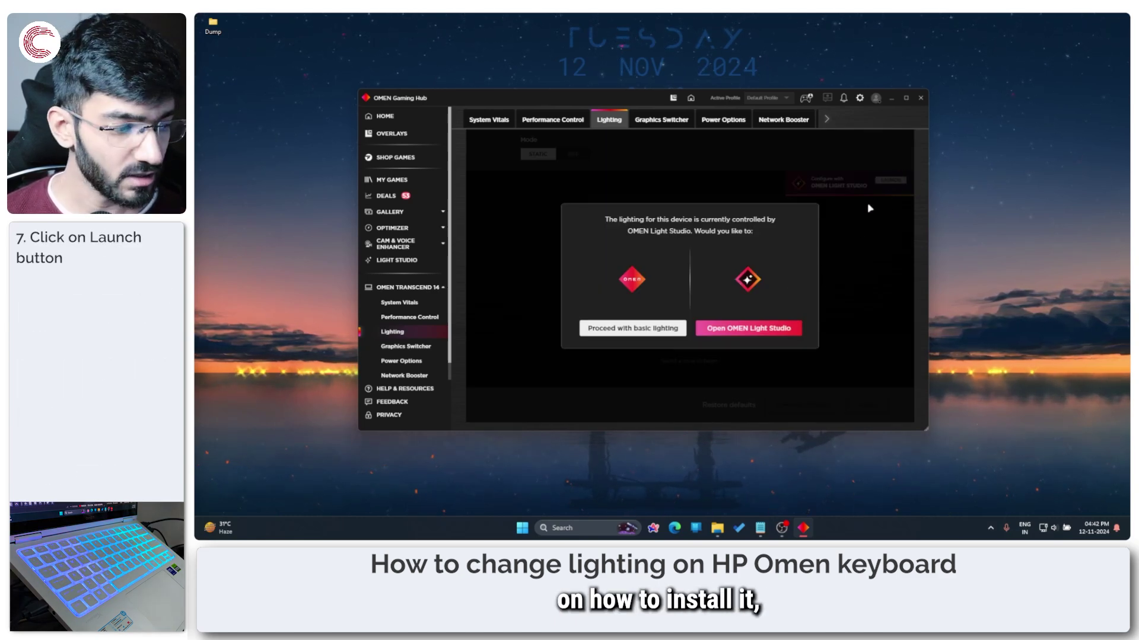
Step: Open OMEN Light Studio and rotate the OMEN 14 laptop straight on the Layout canvas
{"action": "left_click", "coordinate": [752, 329]}
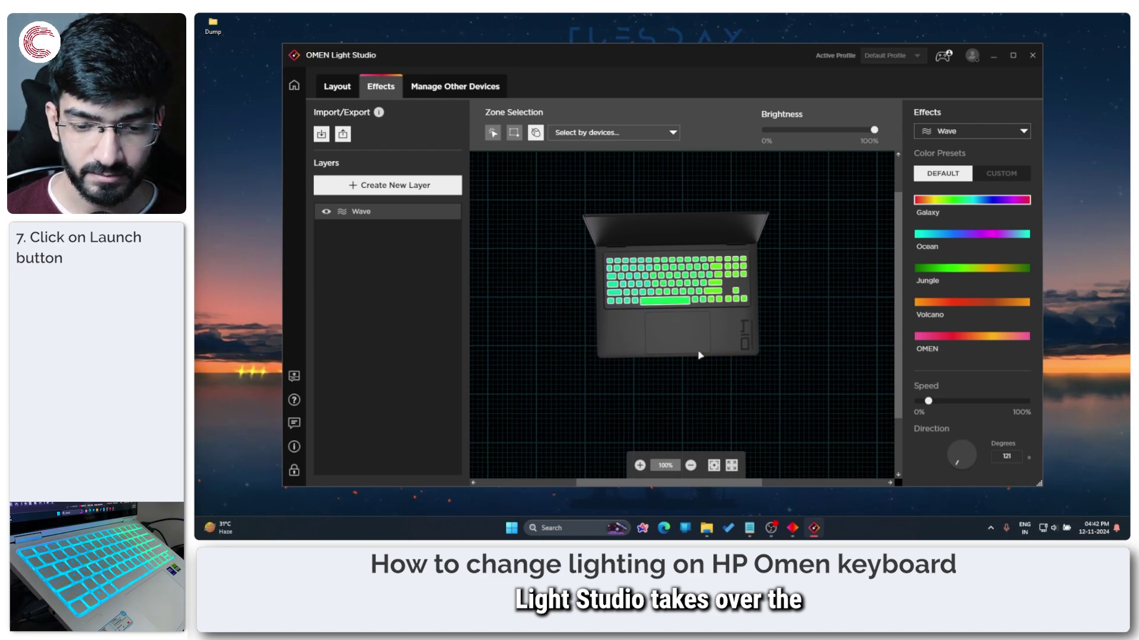
{"action": "left_click", "coordinate": [336, 86]}
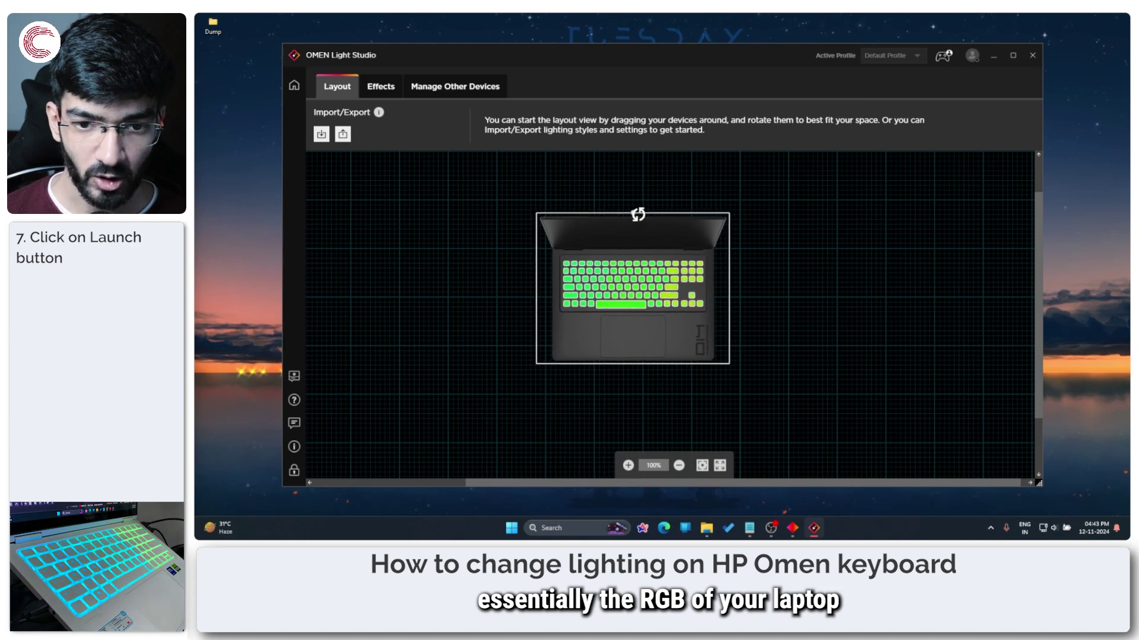
{"action": "left_click_drag", "start_coordinate": [636, 214], "coordinate": [637, 215]}
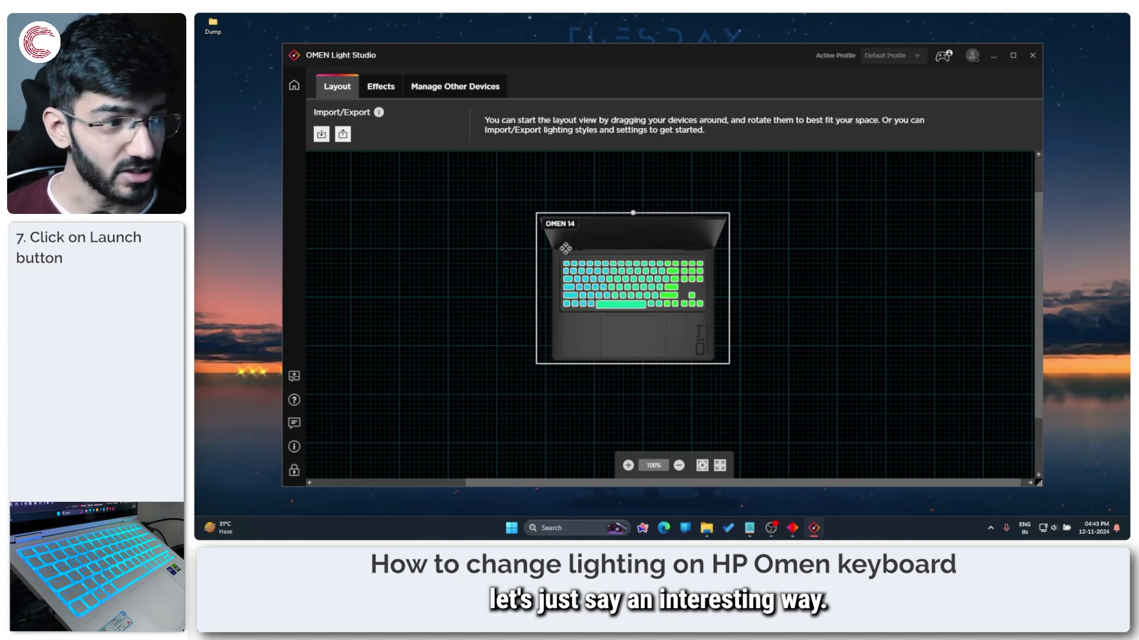
{"action": "left_click", "coordinate": [375, 87]}
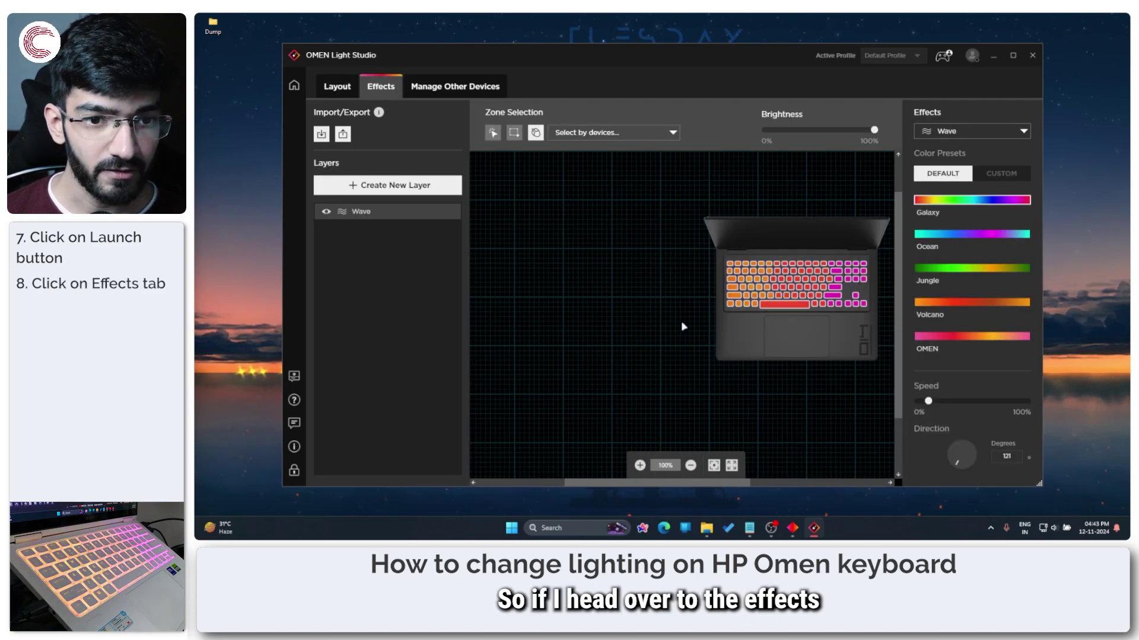
Step: Select the keyboard's left, middle and right key zones individually
{"action": "left_click_drag", "start_coordinate": [680, 325], "coordinate": [501, 313]}
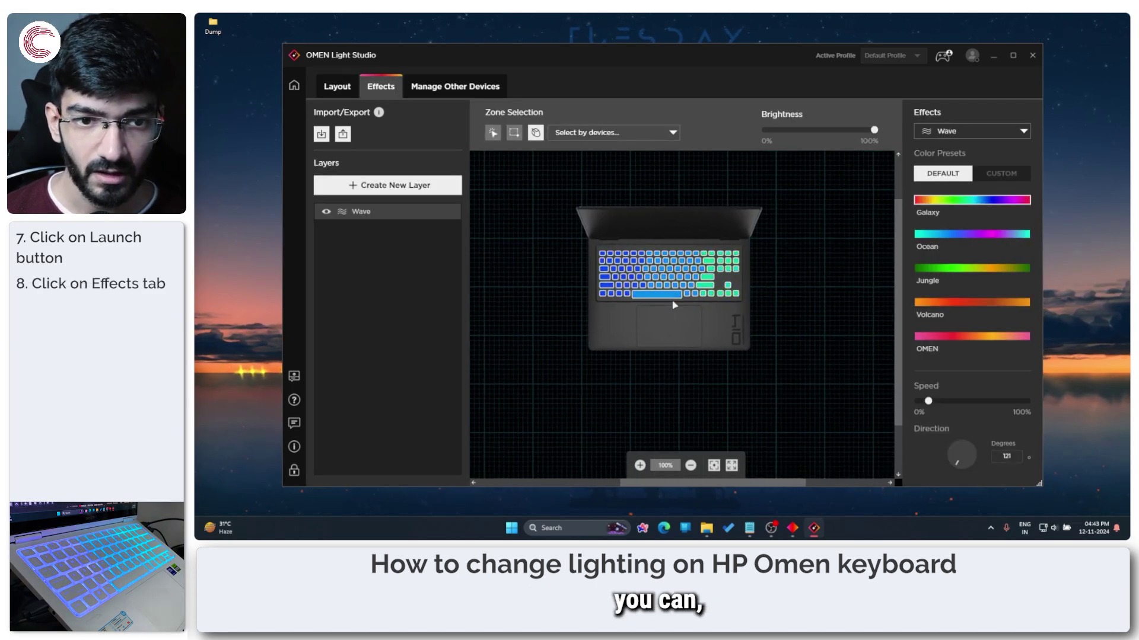
{"action": "left_click", "coordinate": [492, 132]}
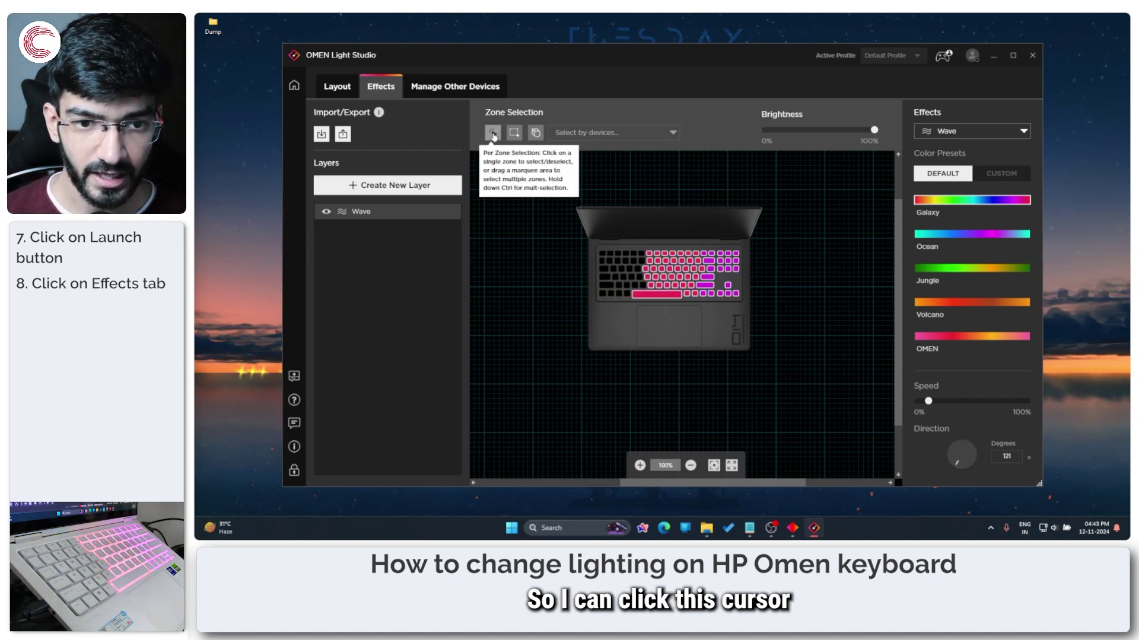
{"action": "left_click", "coordinate": [618, 279]}
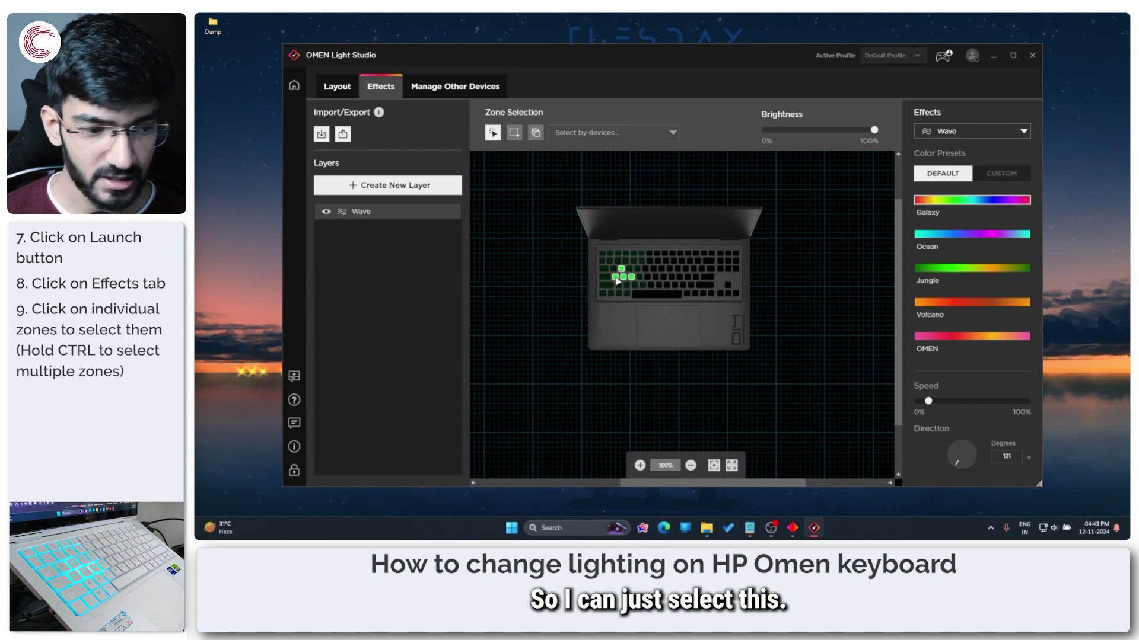
{"action": "left_click", "coordinate": [605, 283]}
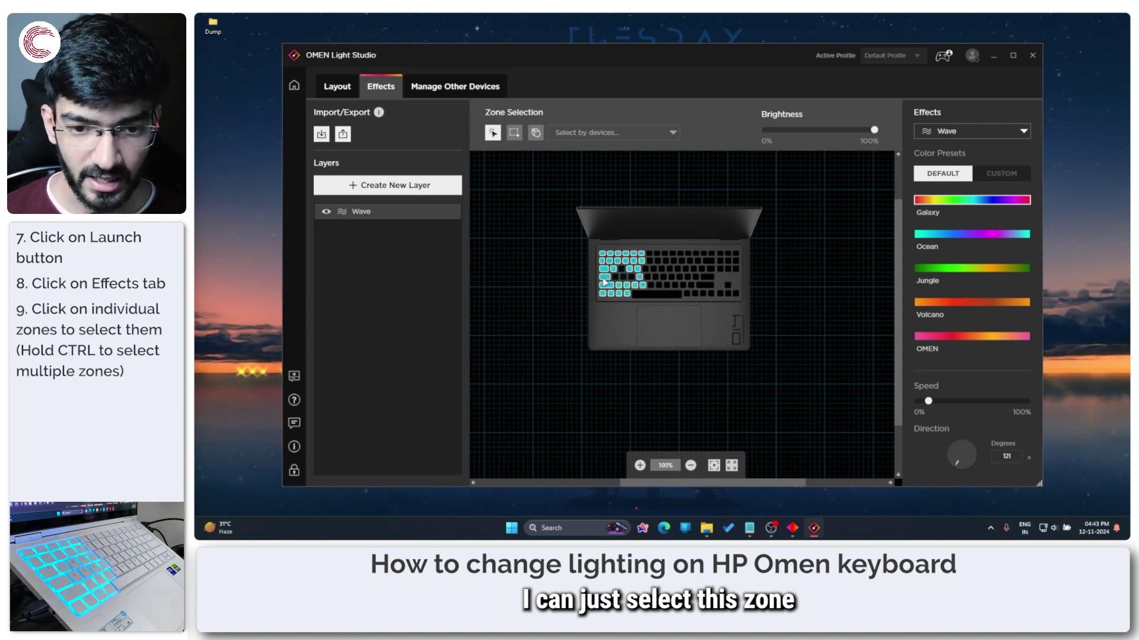
{"action": "left_click", "coordinate": [667, 281]}
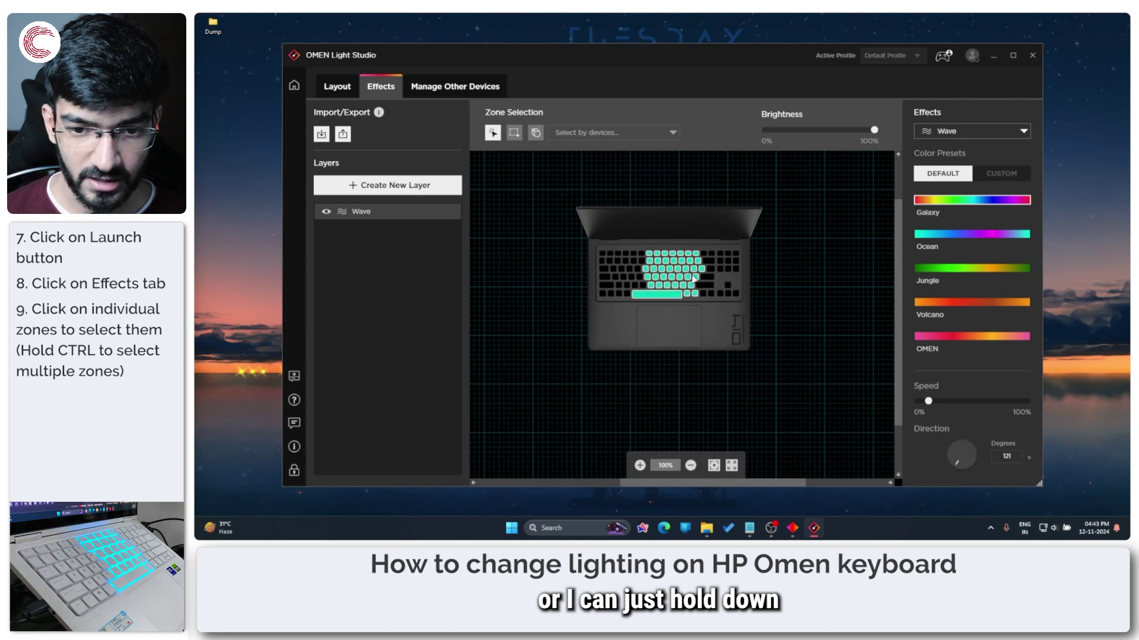
{"action": "left_click", "coordinate": [710, 283], "text": "ctrl"}
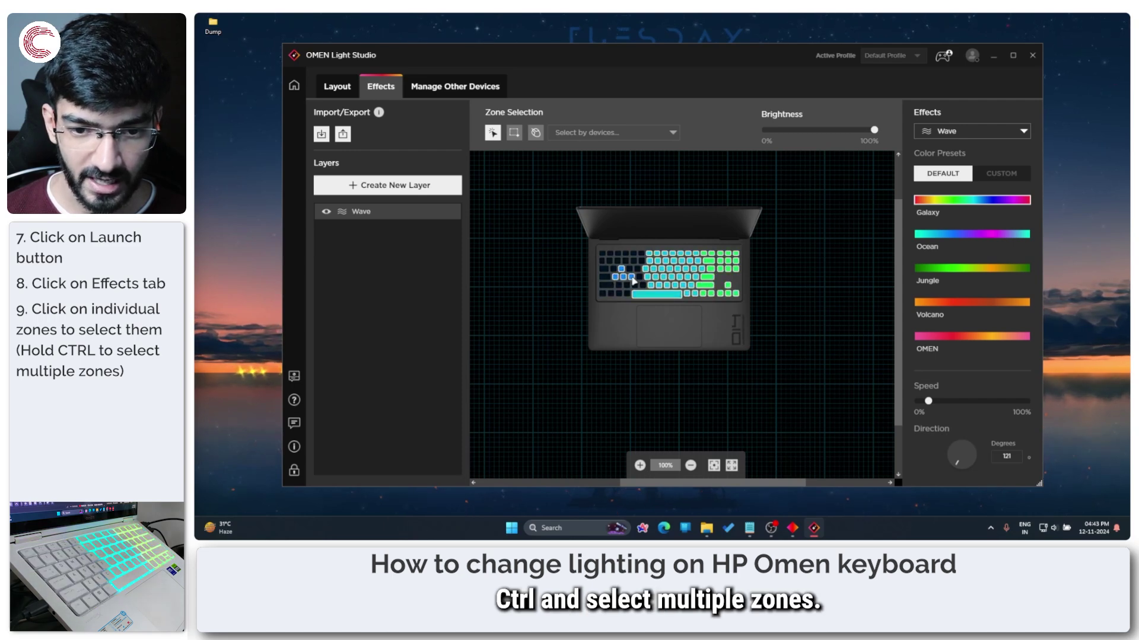
{"action": "left_click", "coordinate": [633, 282], "text": "ctrl"}
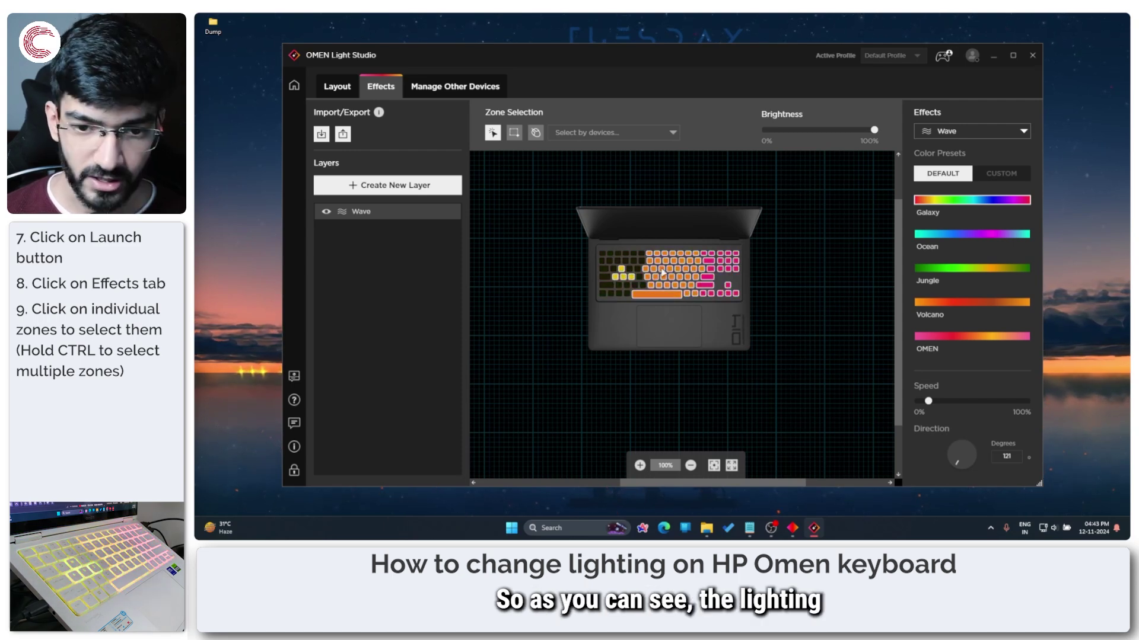
Step: Zoom the canvas and switch to the rectangle box-selection tool
{"action": "scroll", "coordinate": [679, 281], "scroll_direction": "up", "scroll_amount": 2}
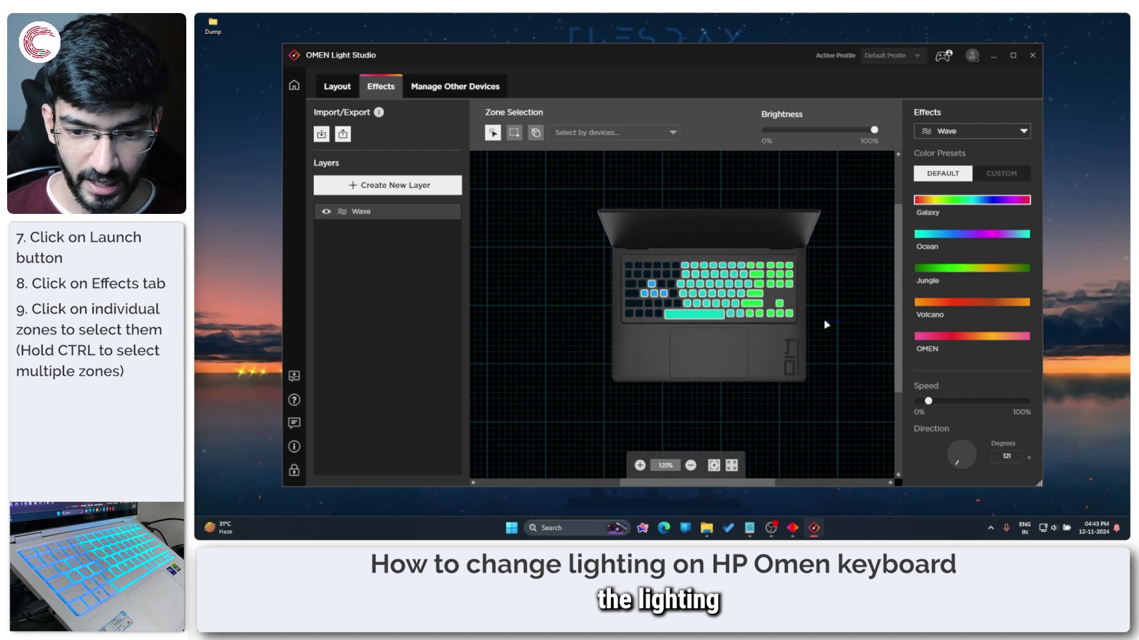
{"action": "scroll", "coordinate": [822, 337], "scroll_direction": "down", "scroll_amount": 2}
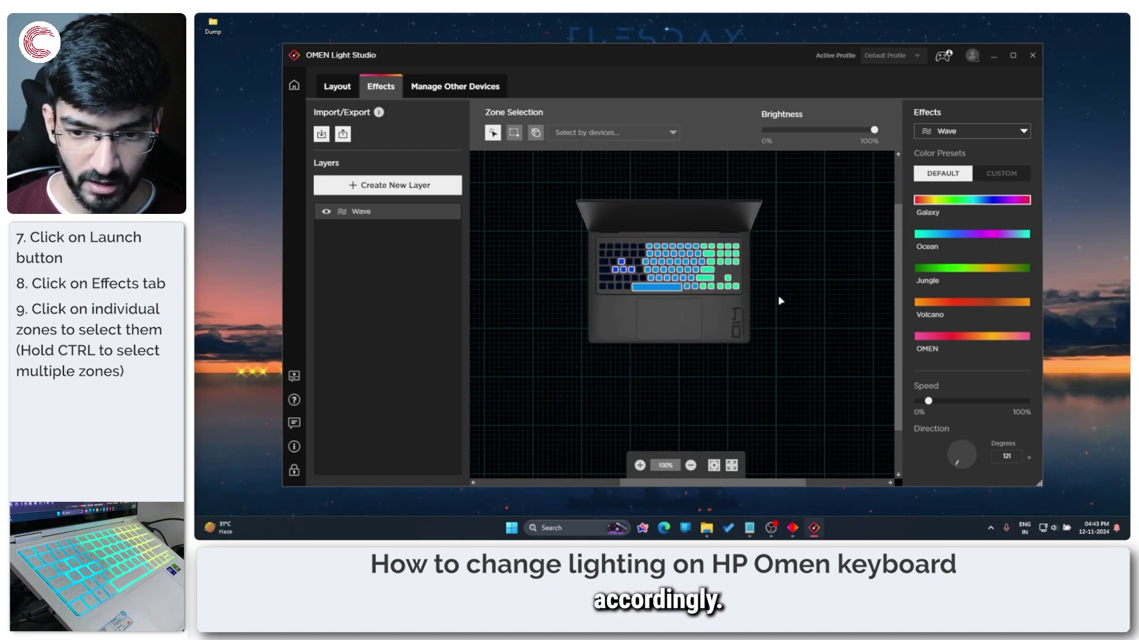
{"action": "scroll", "coordinate": [771, 297], "scroll_direction": "up", "scroll_amount": 1}
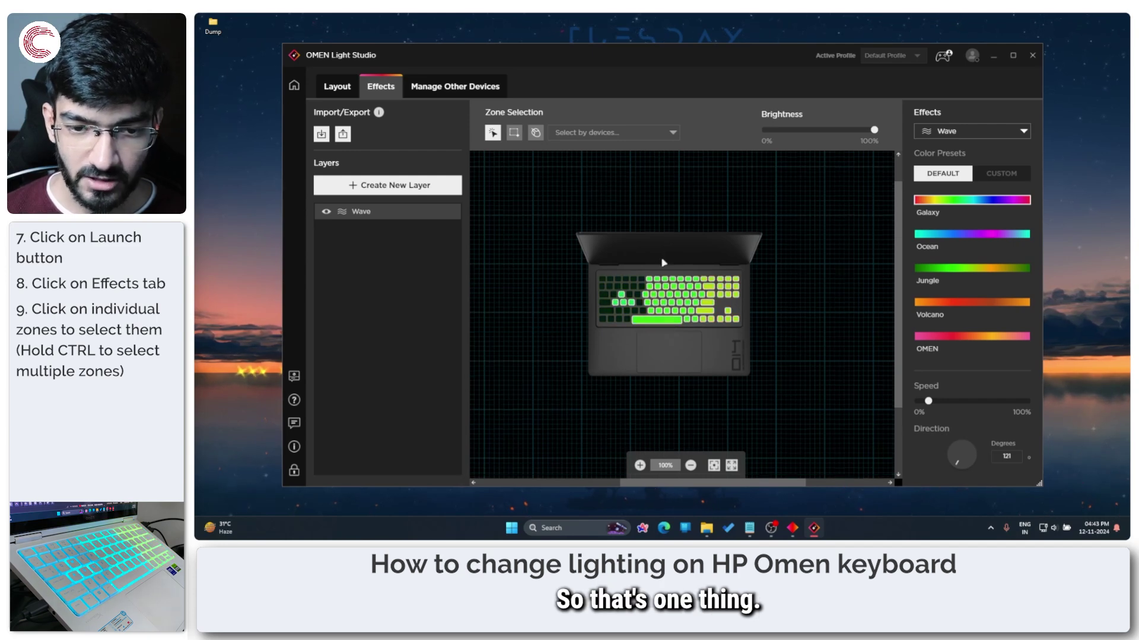
{"action": "left_click", "coordinate": [513, 132]}
Step: Drag the selection box around the laptop and switch to the Layout view
{"action": "left_click_drag", "start_coordinate": [538, 277], "coordinate": [616, 278]}
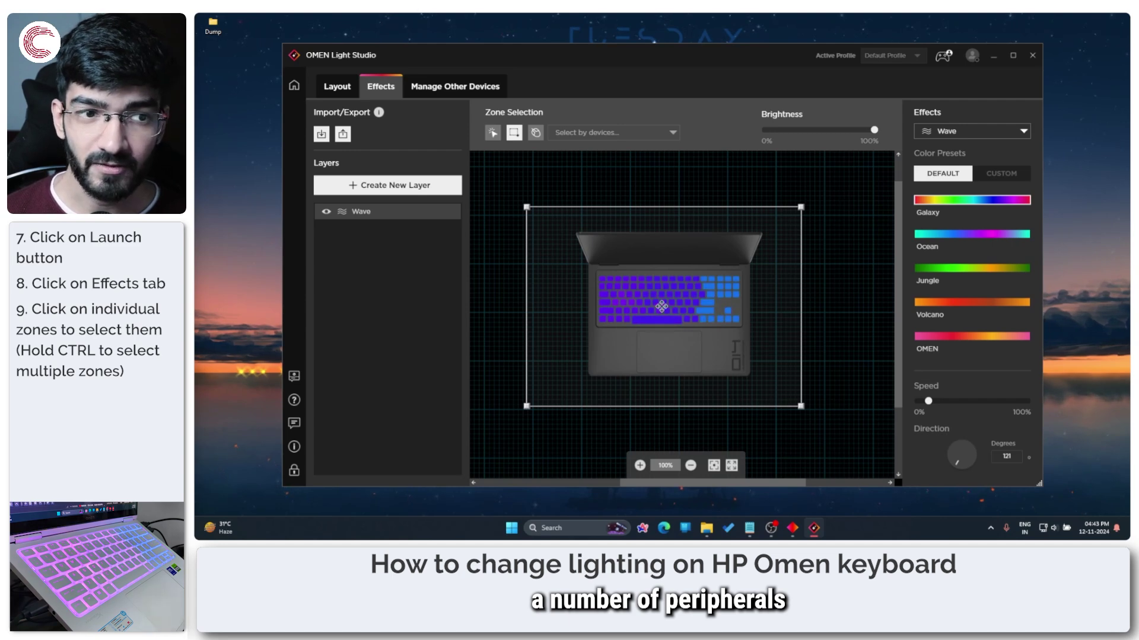
{"action": "left_click", "coordinate": [347, 92]}
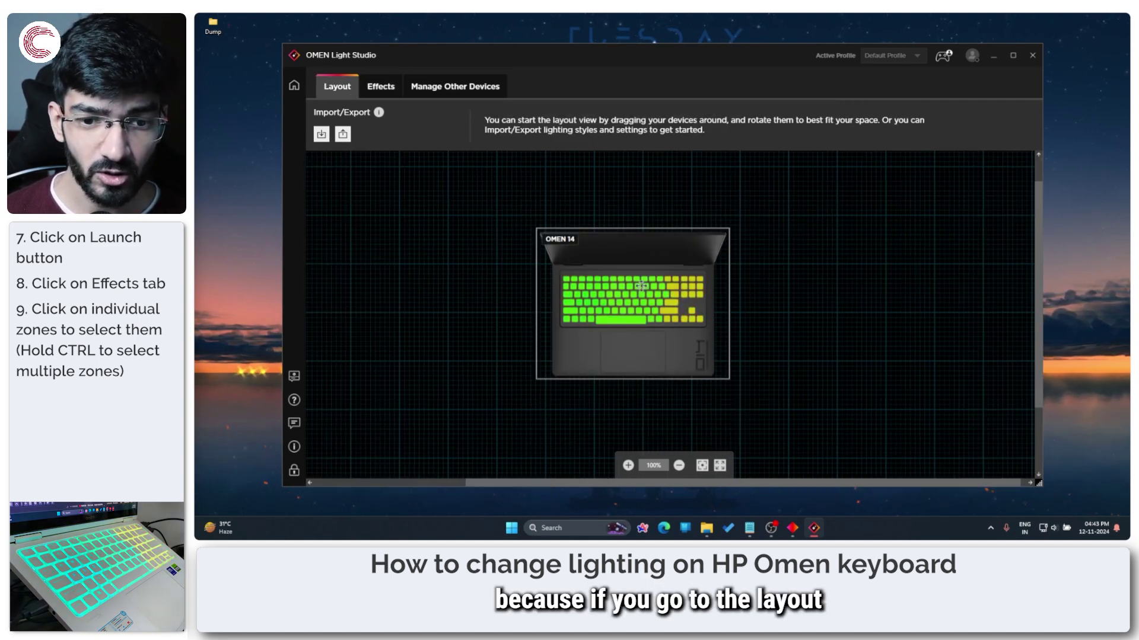
Step: Move the OMEN 14 laptop left and back right on the grid, then return to Effects
{"action": "left_click_drag", "start_coordinate": [615, 299], "coordinate": [504, 280]}
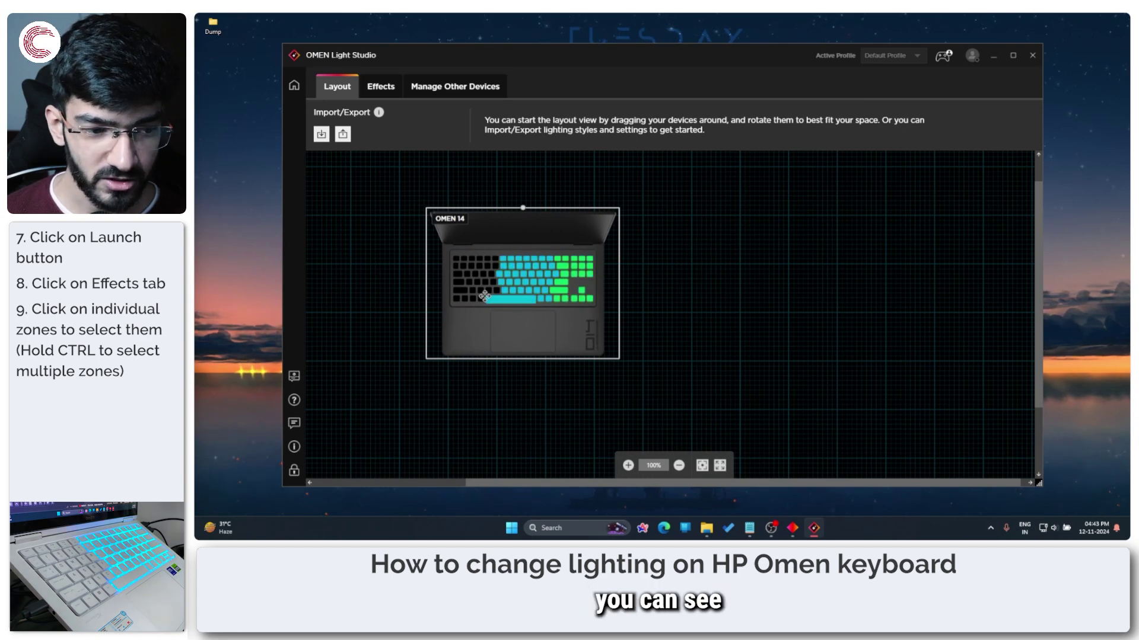
{"action": "left_click_drag", "start_coordinate": [493, 289], "coordinate": [618, 306]}
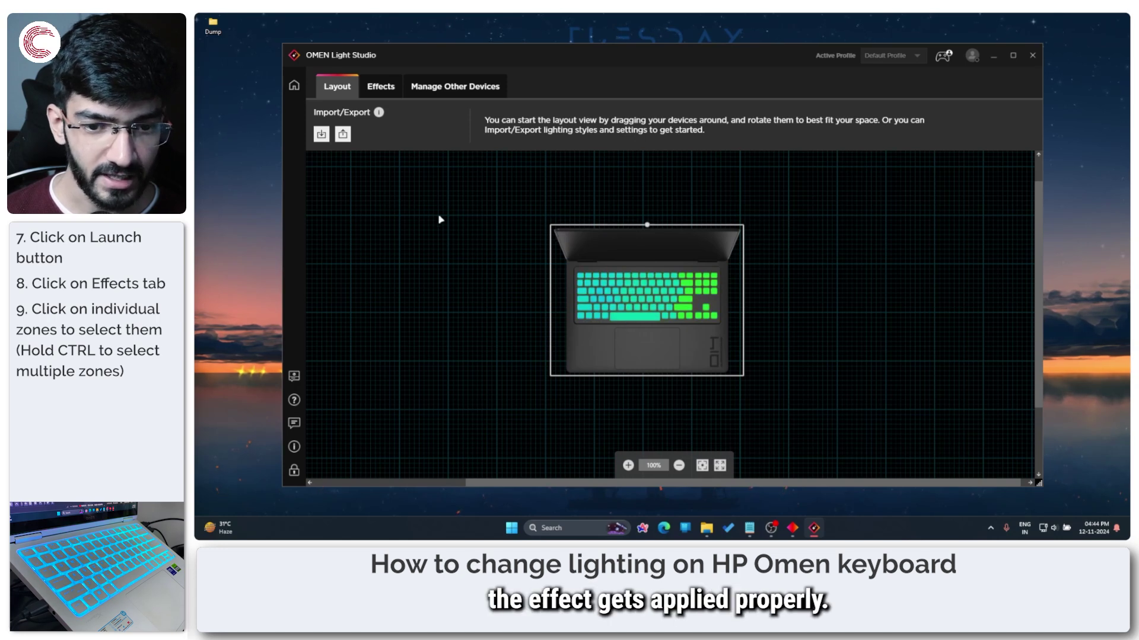
{"action": "left_click", "coordinate": [393, 97]}
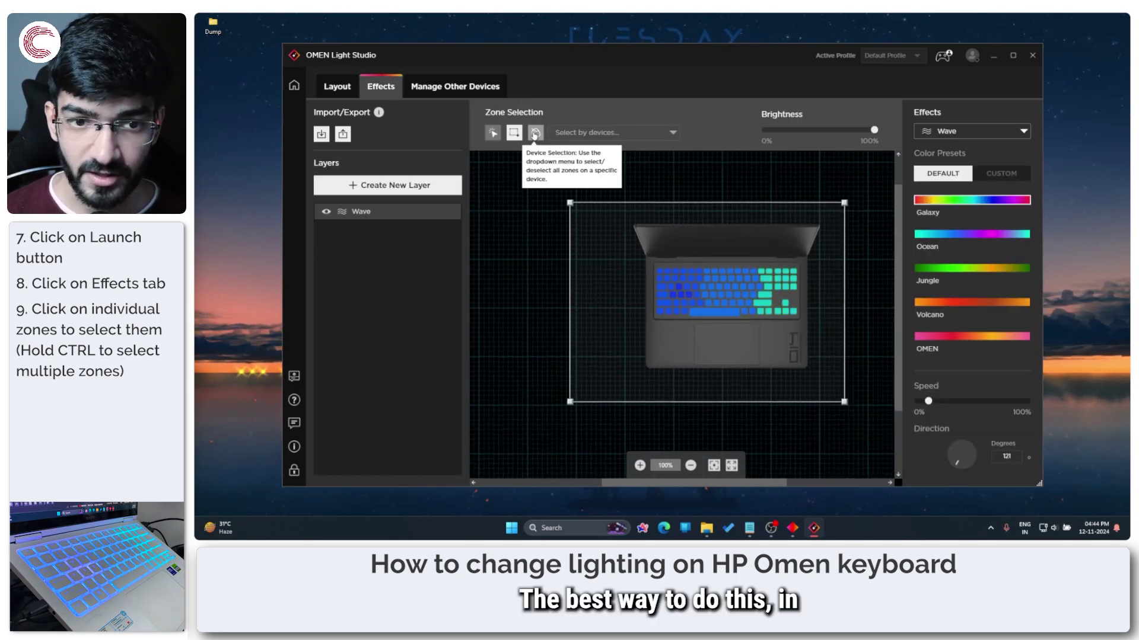
Step: Select all OMEN 14 zones by device and apply the Static effect to the keyboard
{"action": "left_click", "coordinate": [535, 136]}
{"action": "left_click", "coordinate": [618, 137]}
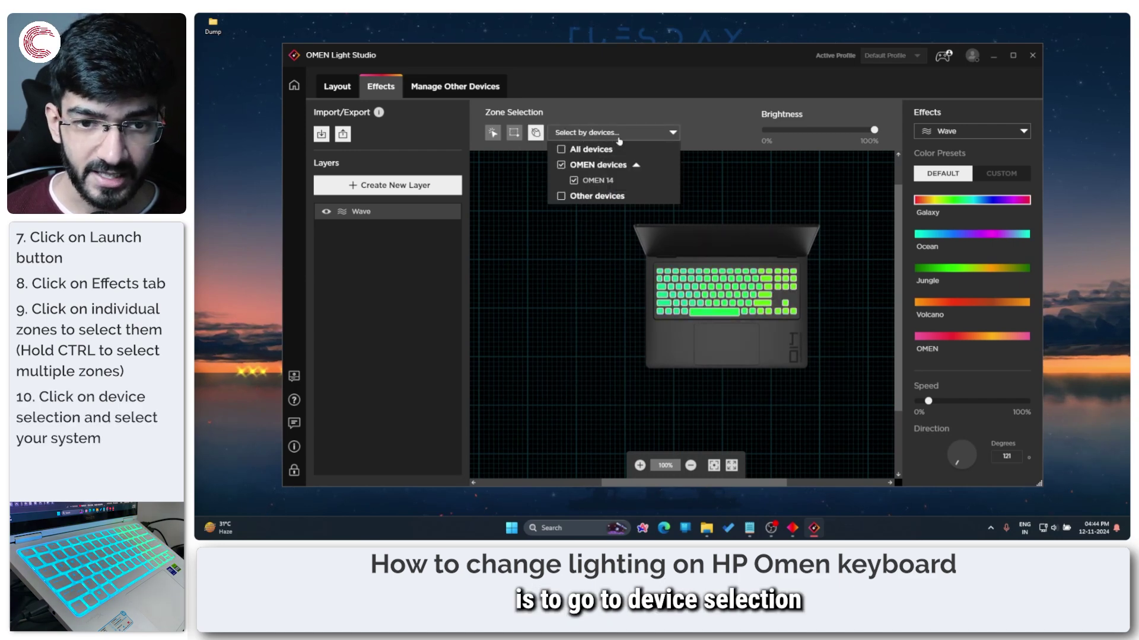
{"action": "left_click", "coordinate": [610, 182]}
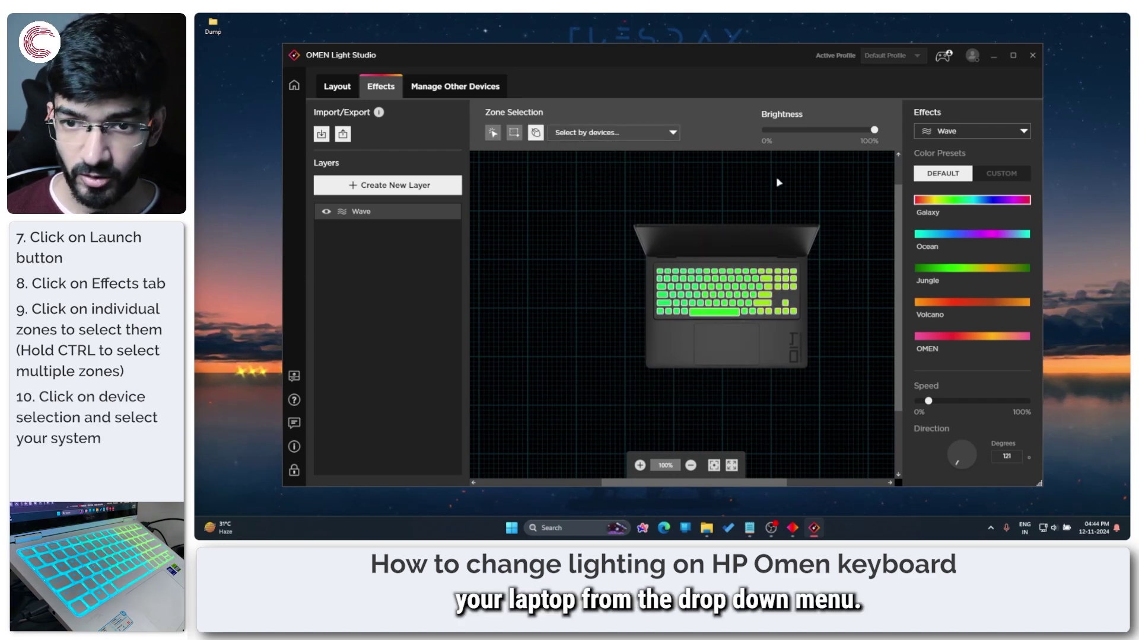
{"action": "left_click", "coordinate": [971, 133]}
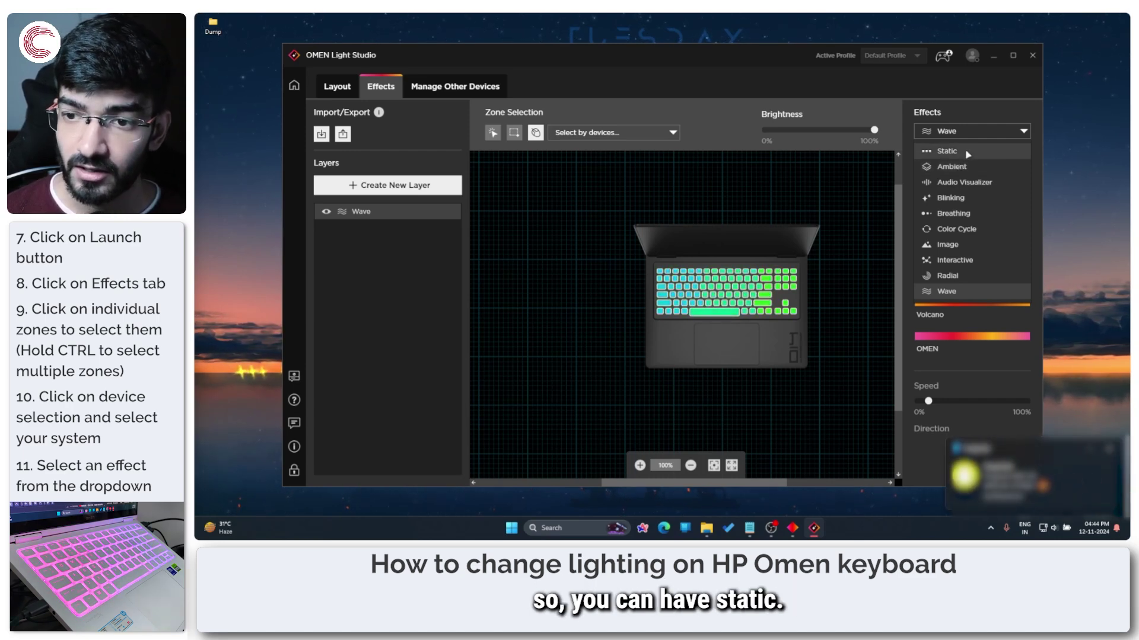
{"action": "left_click", "coordinate": [937, 152]}
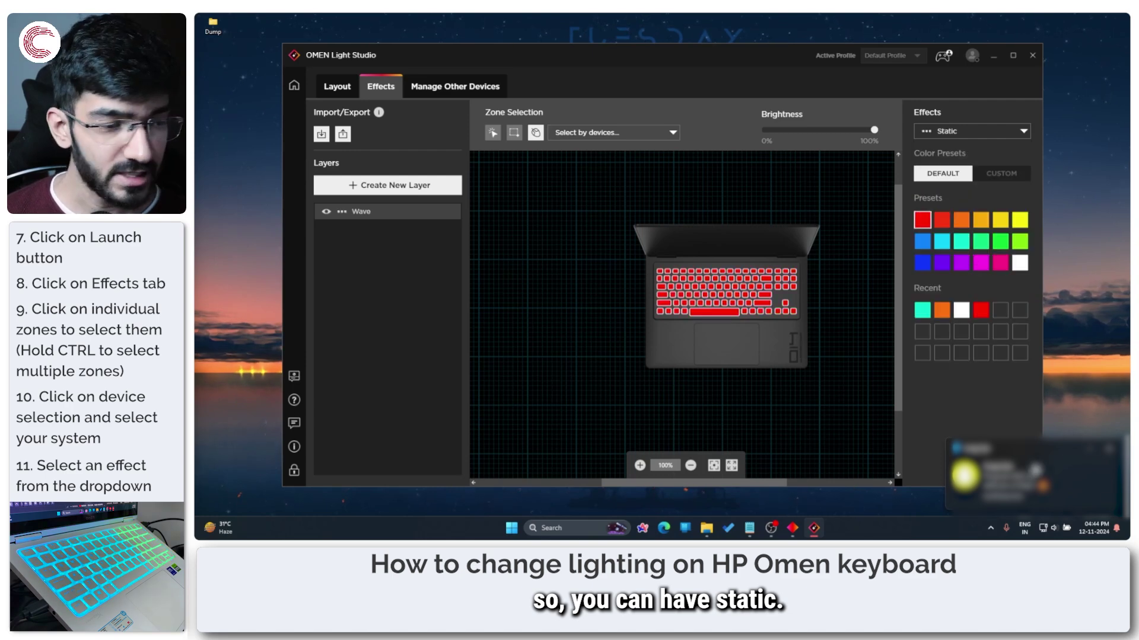
Step: Switch the layer to the Ambient effect and drag the window down to reveal the desktop
{"action": "left_click", "coordinate": [949, 131]}
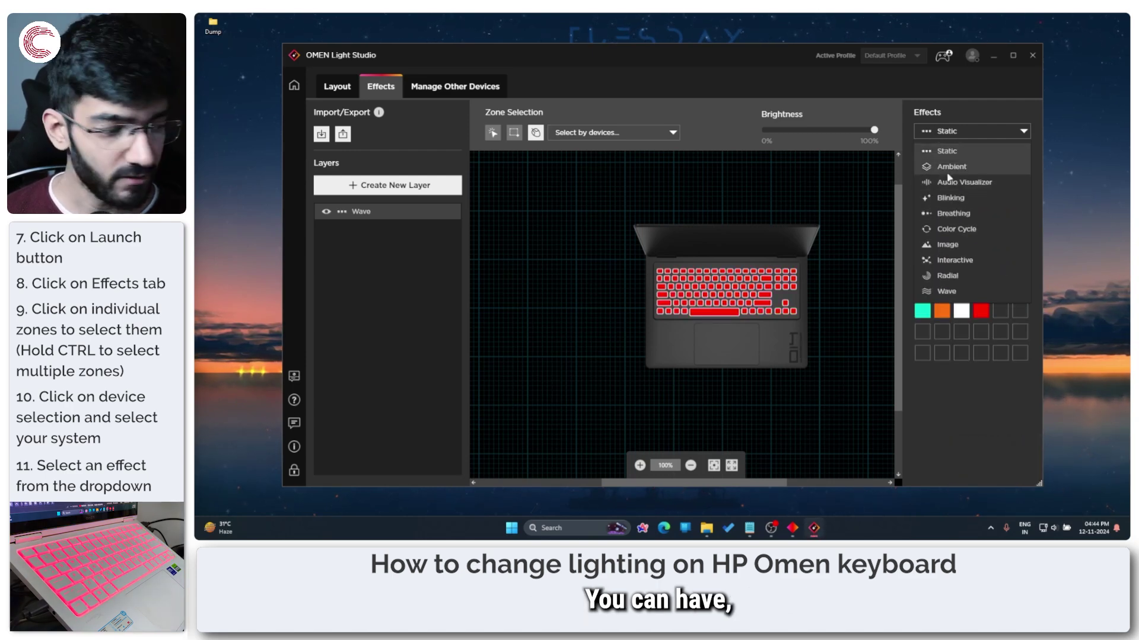
{"action": "left_click", "coordinate": [948, 168]}
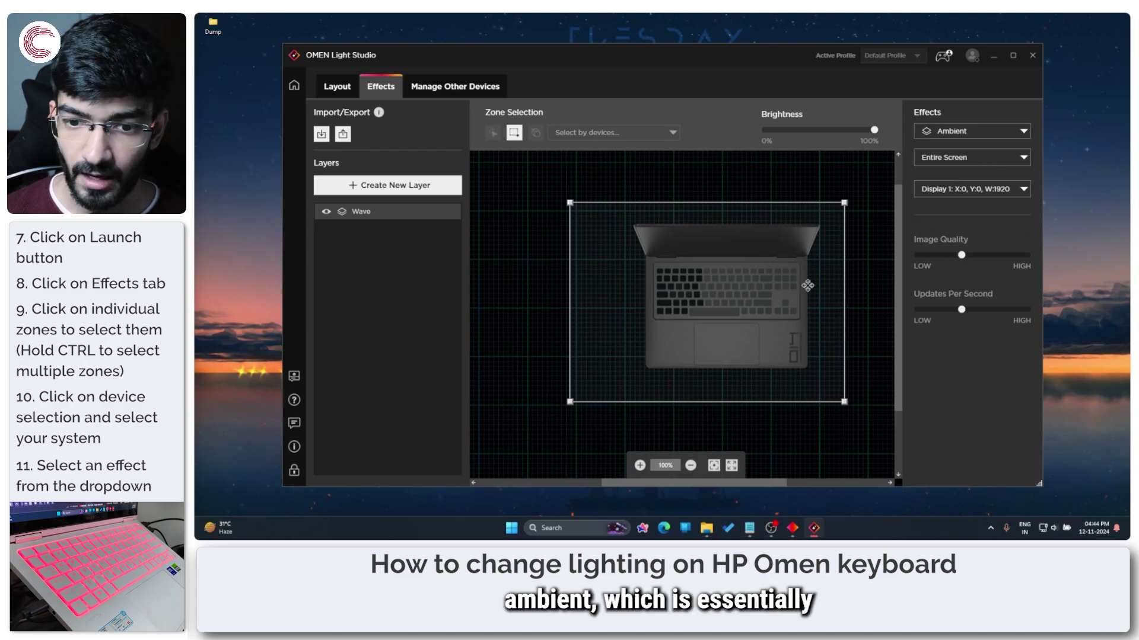
{"action": "scroll", "coordinate": [697, 350], "scroll_direction": "right", "scroll_amount": 2}
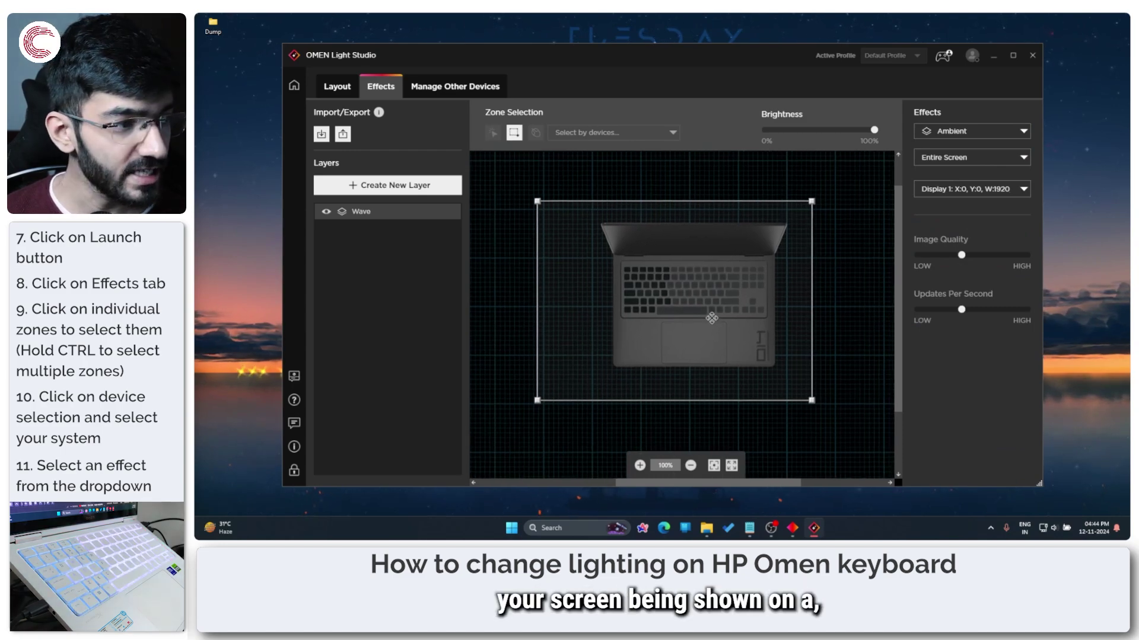
{"action": "left_click_drag", "start_coordinate": [803, 56], "coordinate": [833, 418]}
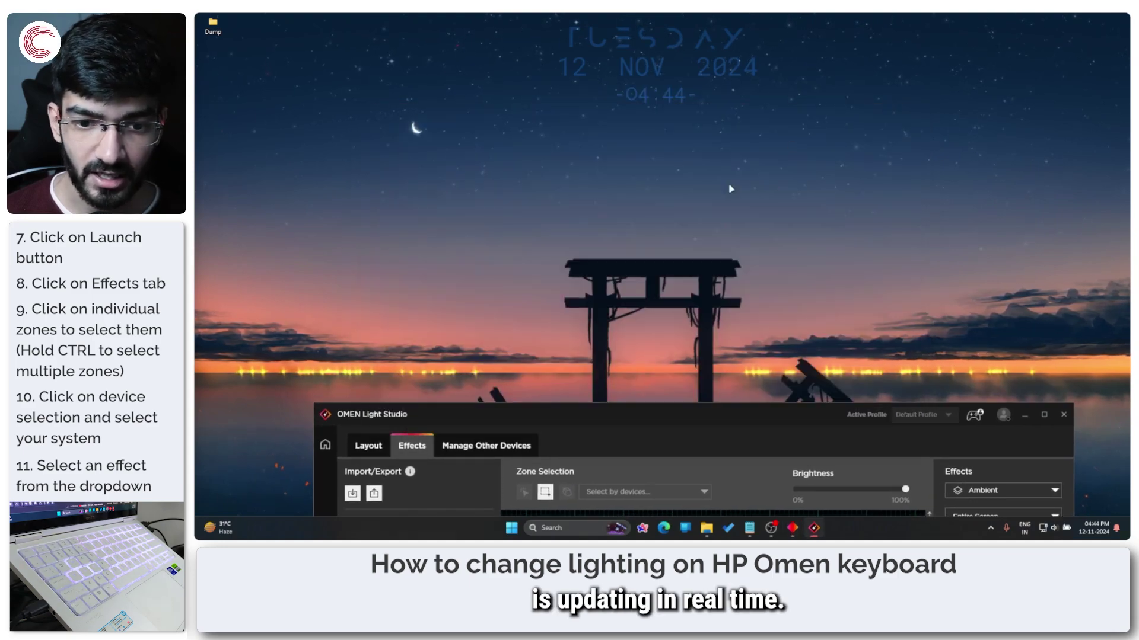
Step: Bring the window back, set the Ambient capture to Display 2, then move it aside
{"action": "left_click_drag", "start_coordinate": [717, 413], "coordinate": [724, 52]}
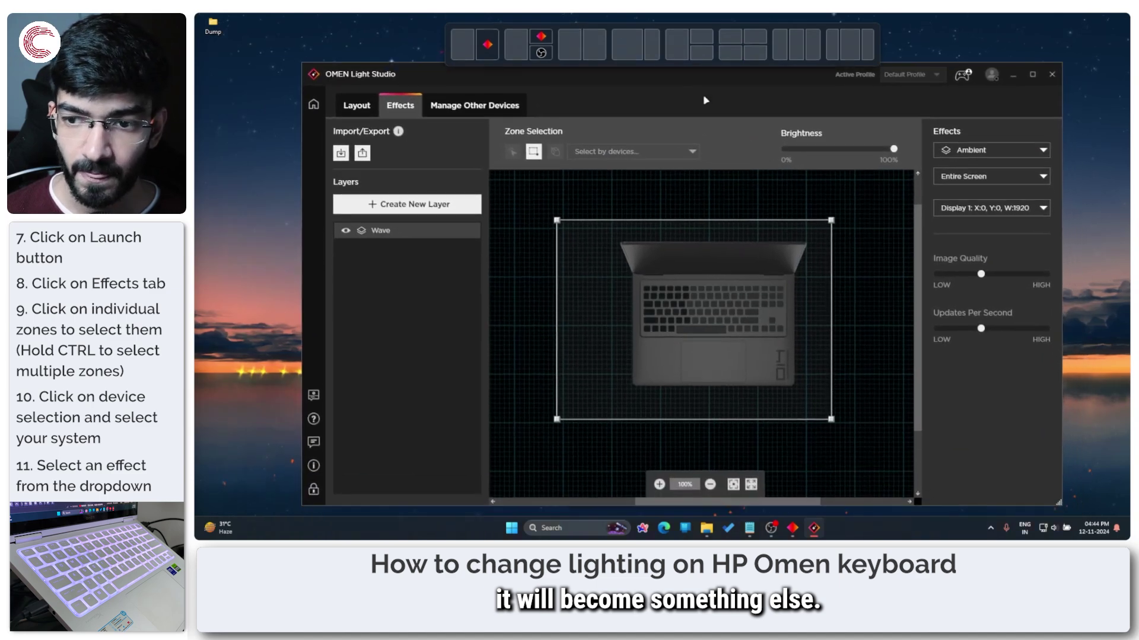
{"action": "left_click", "coordinate": [1017, 207]}
{"action": "left_click", "coordinate": [1014, 244]}
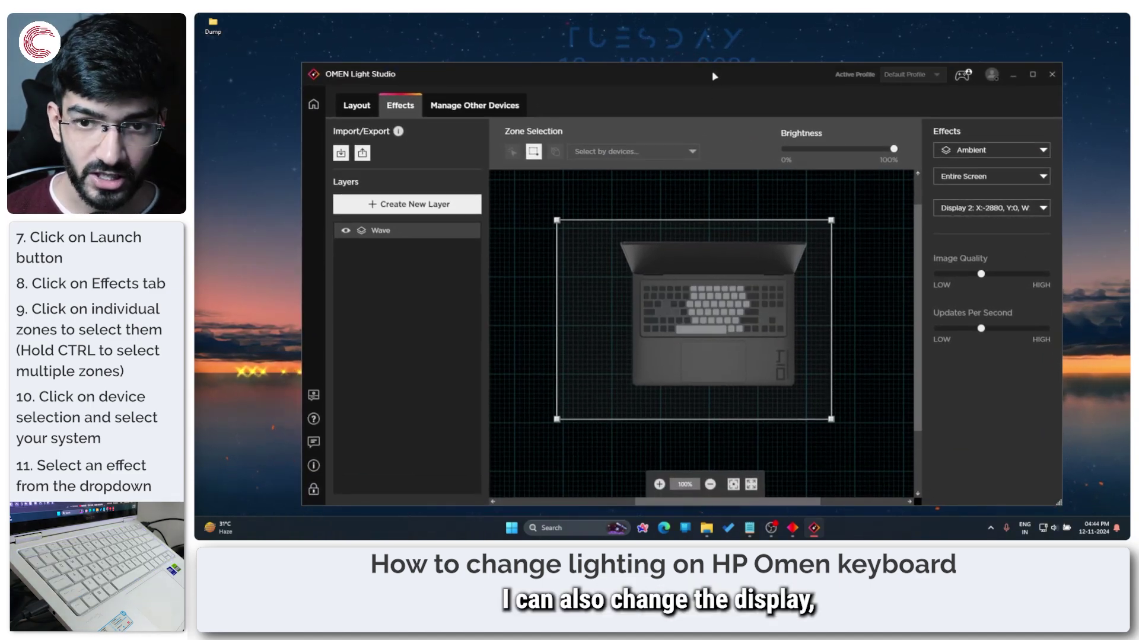
{"action": "left_click_drag", "start_coordinate": [714, 81], "coordinate": [674, 45]}
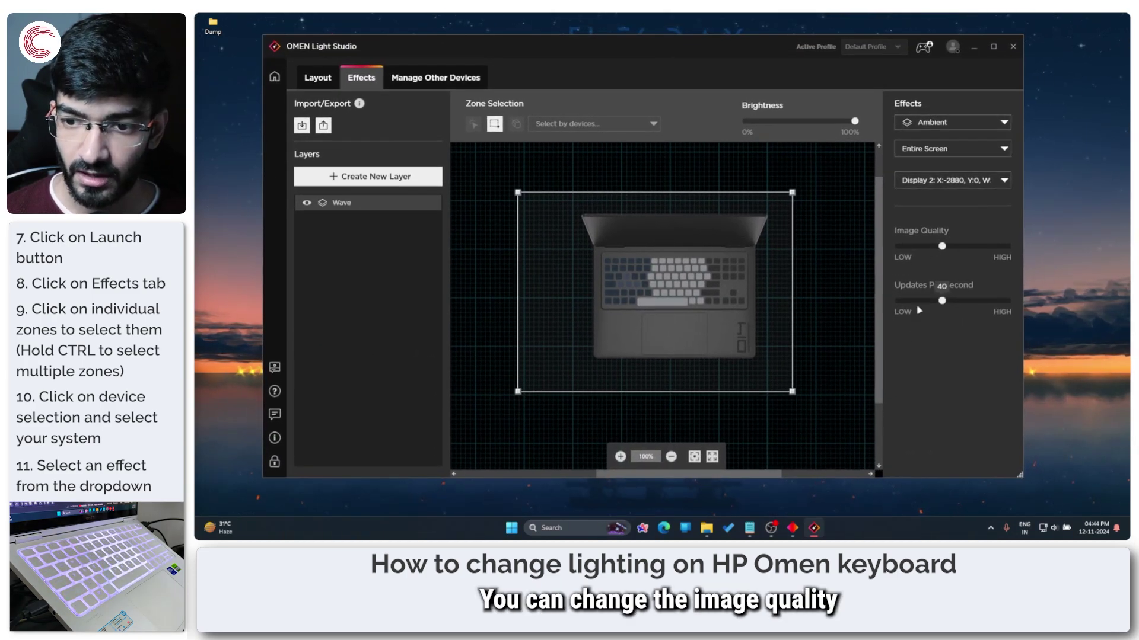
Step: Switch the keyboard lighting through the Breathing, Blinking and Image effects
{"action": "left_click", "coordinate": [955, 121]}
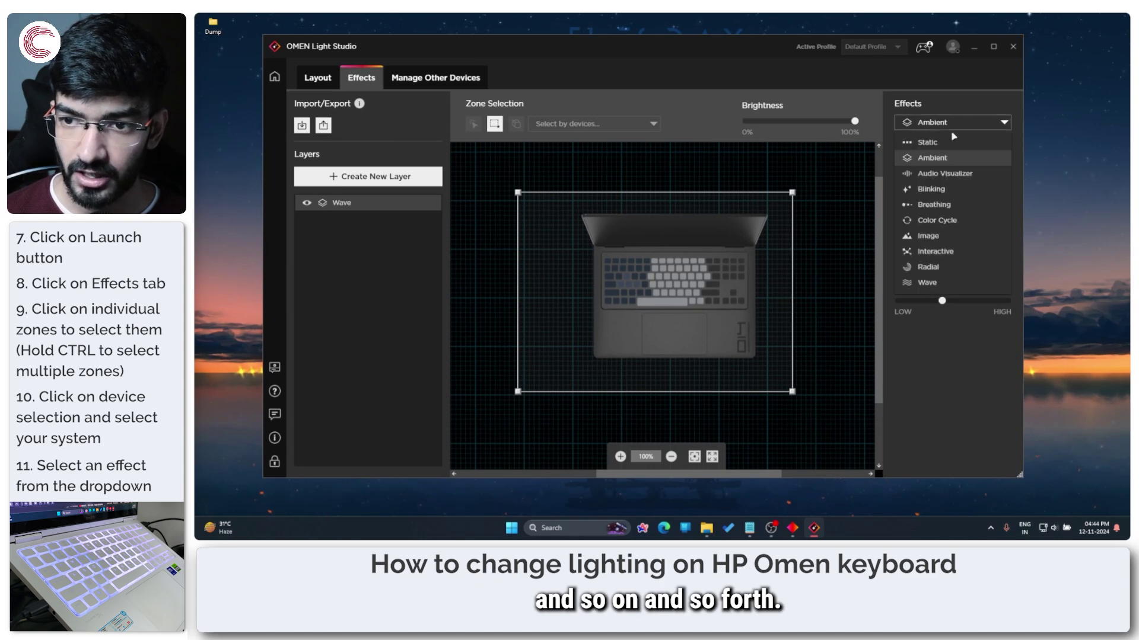
{"action": "left_click", "coordinate": [935, 204]}
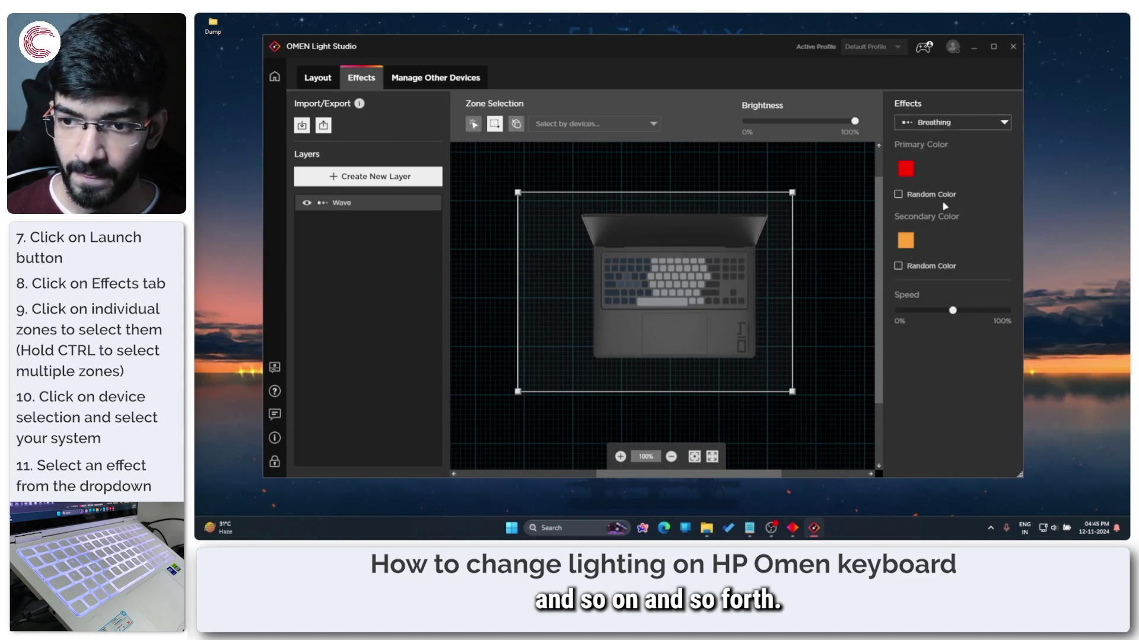
{"action": "left_click", "coordinate": [955, 122]}
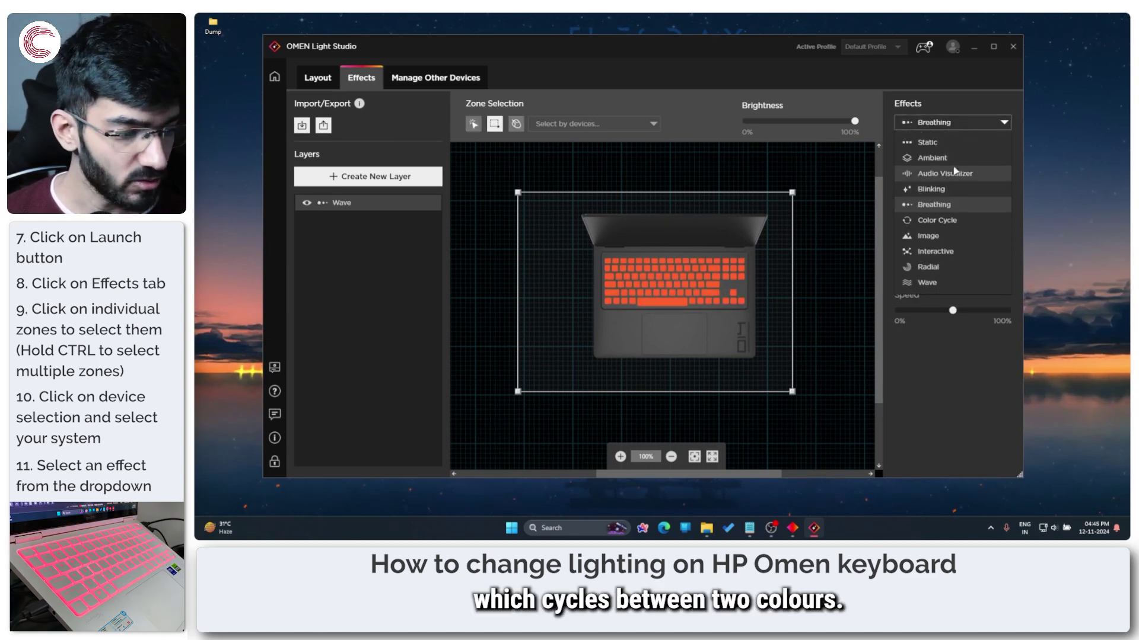
{"action": "left_click", "coordinate": [954, 194]}
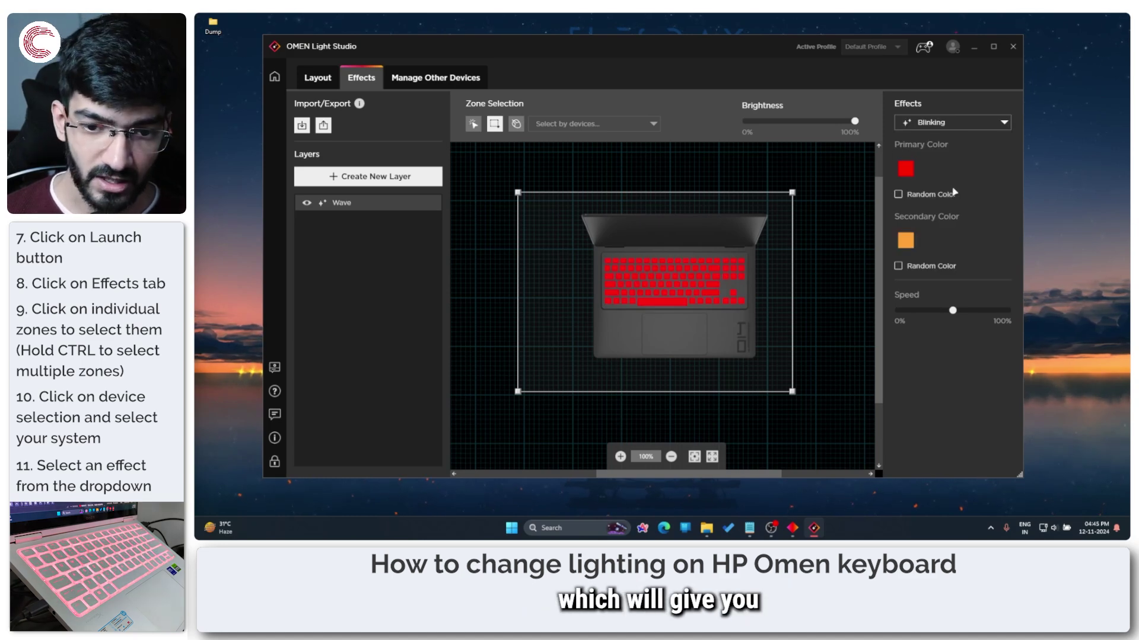
{"action": "left_click", "coordinate": [961, 124]}
{"action": "left_click", "coordinate": [943, 283]}
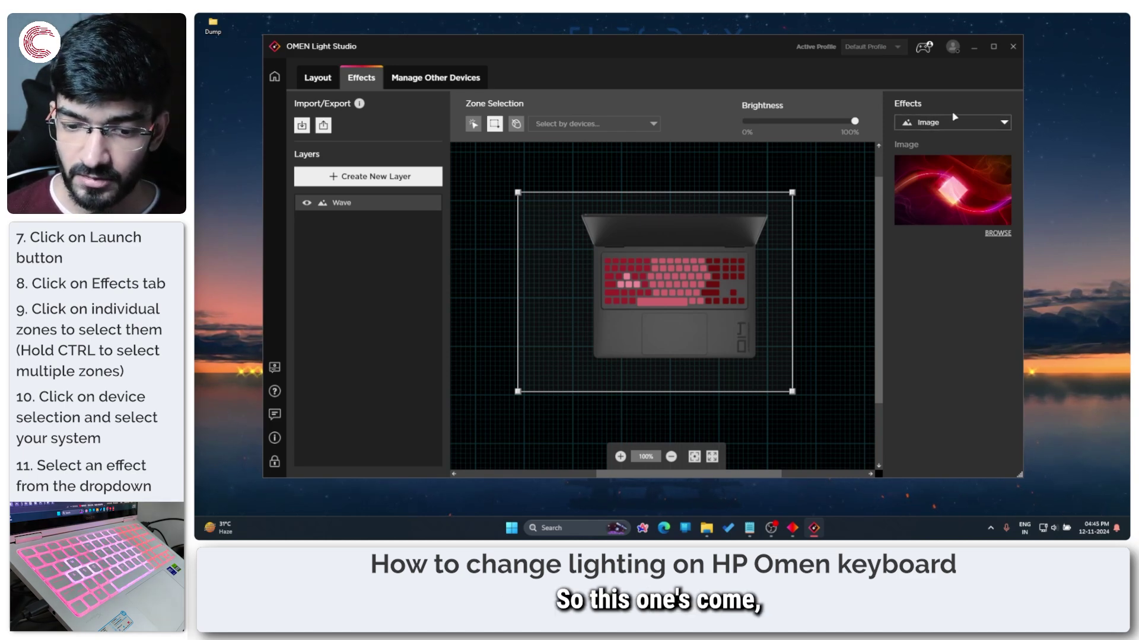
Step: Continue through Interactive, Radial and Wave, ending on Audio Visualizer in Power Bars mode
{"action": "left_click", "coordinate": [982, 123]}
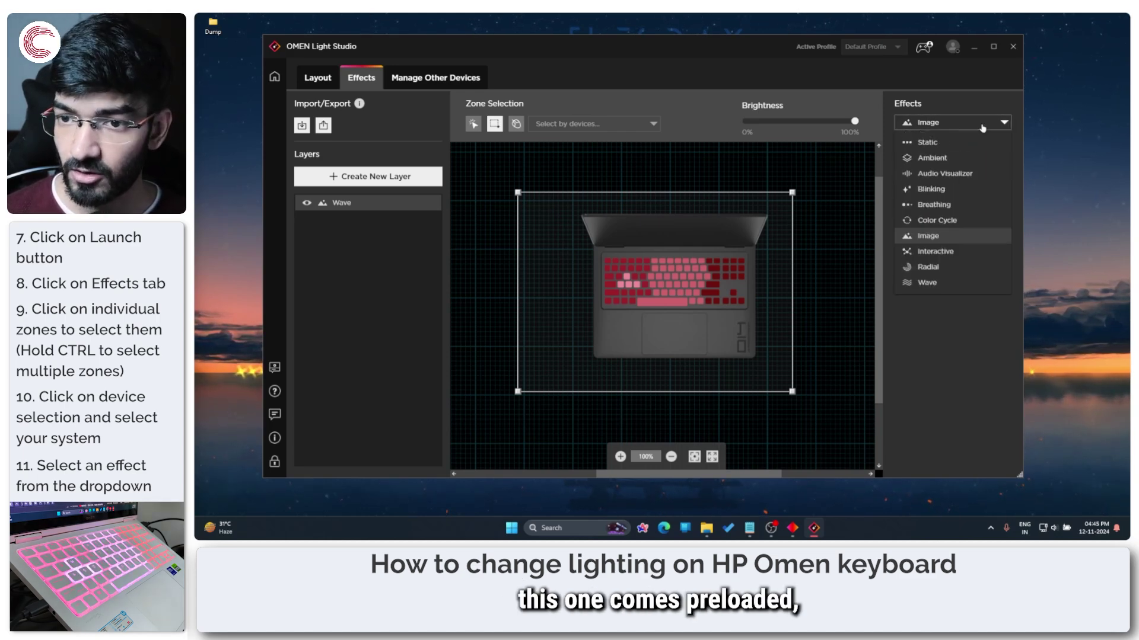
{"action": "left_click", "coordinate": [951, 256]}
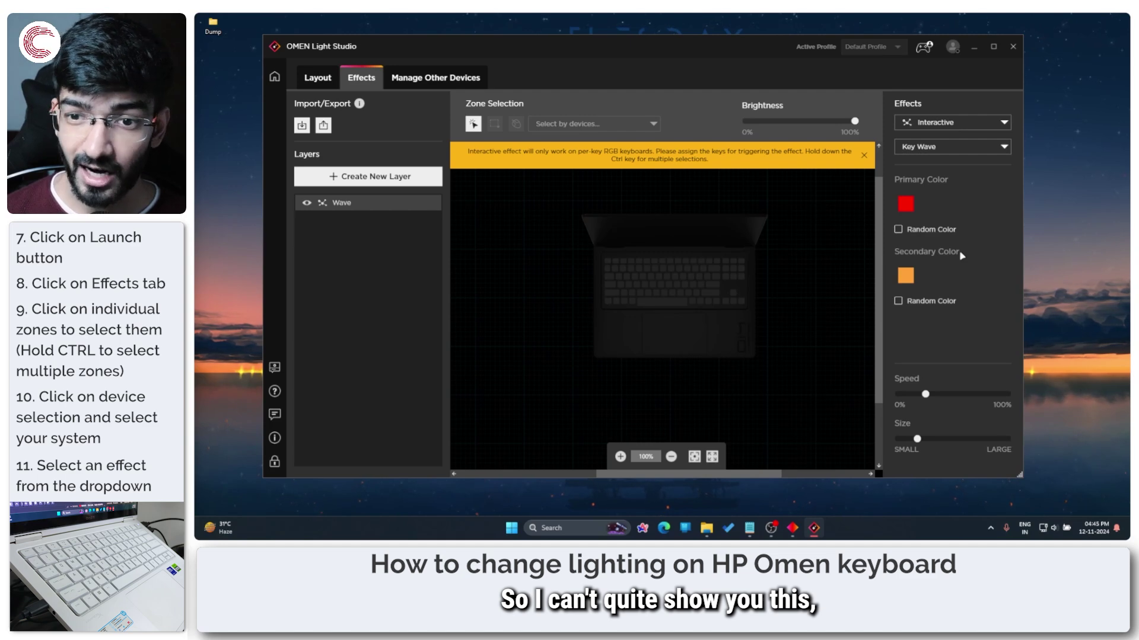
{"action": "left_click", "coordinate": [939, 126]}
{"action": "left_click", "coordinate": [929, 264]}
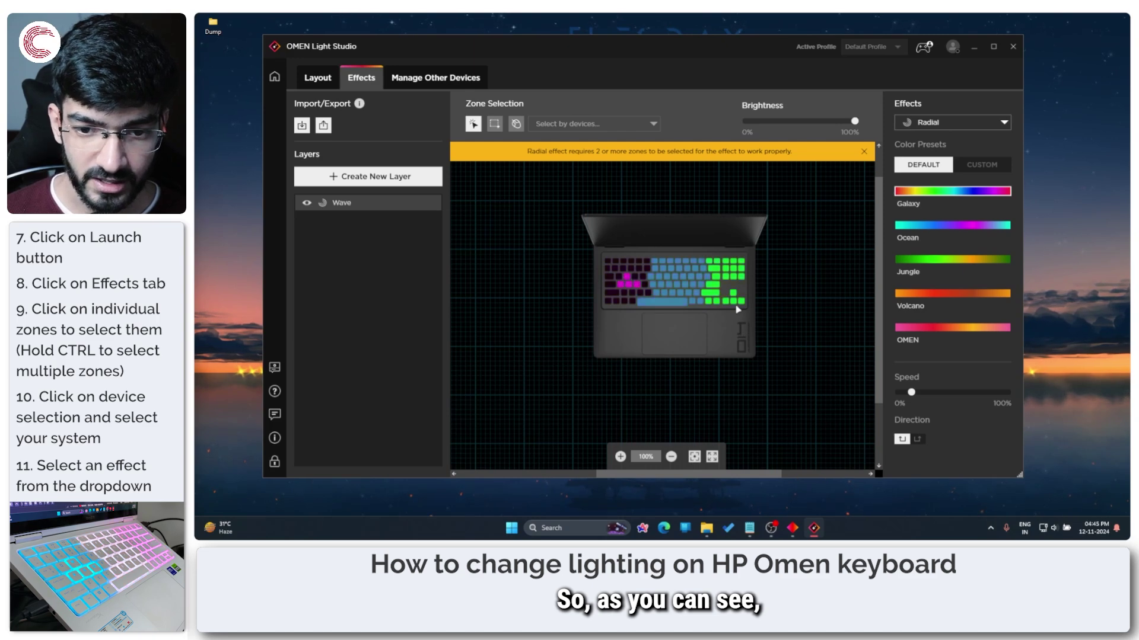
{"action": "left_click", "coordinate": [965, 124]}
{"action": "left_click", "coordinate": [968, 282]}
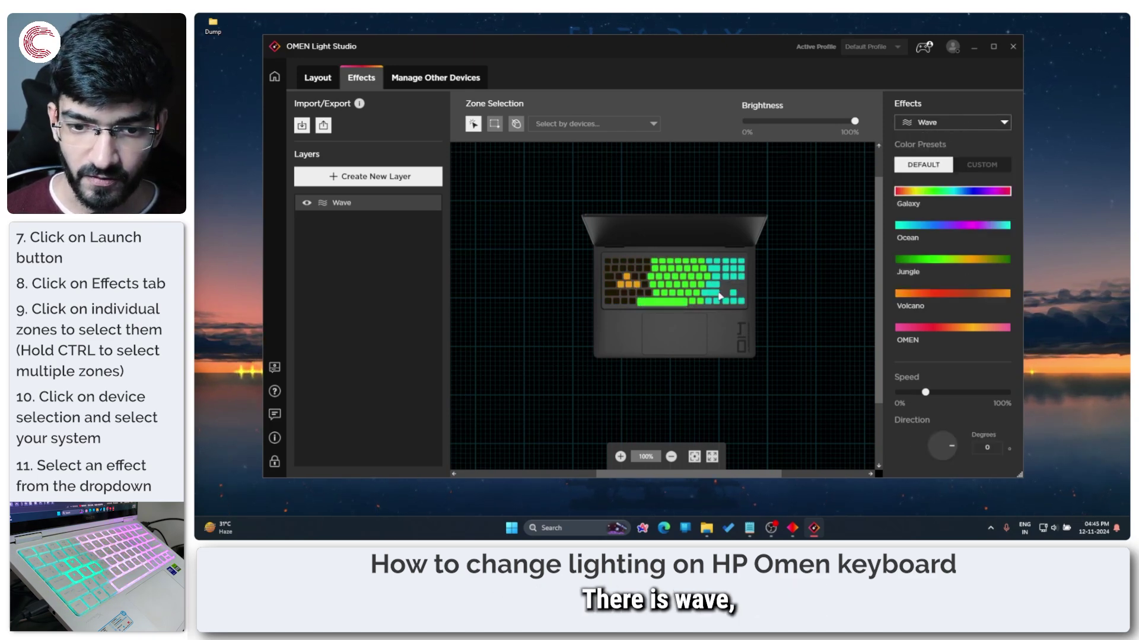
{"action": "left_click", "coordinate": [962, 123]}
{"action": "key", "text": "Escape"}
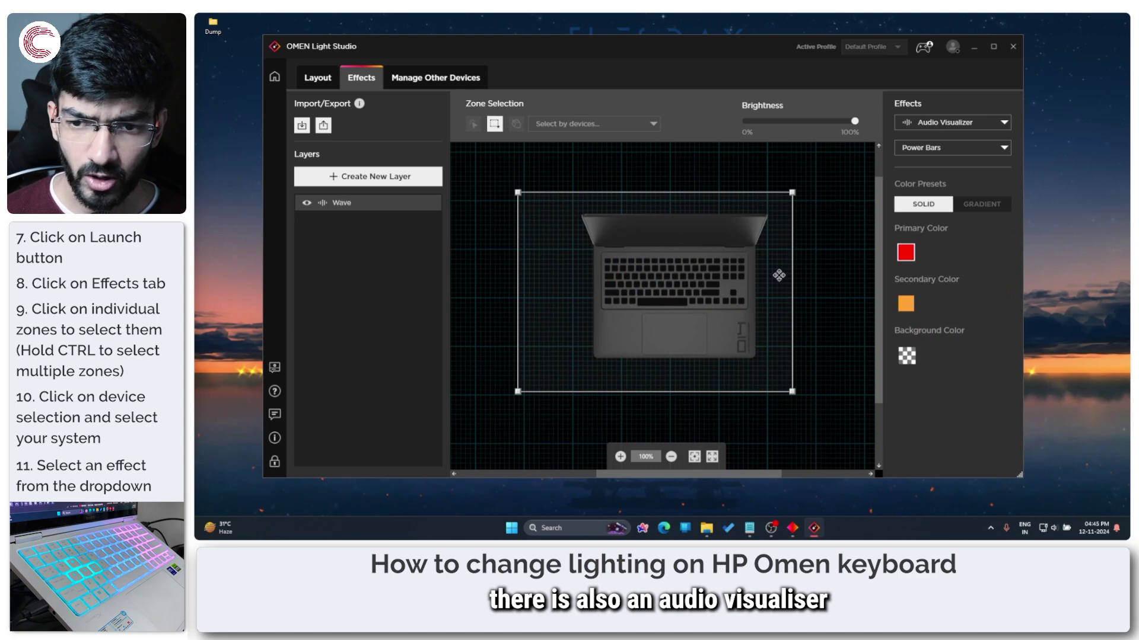
Step: Shift the laptop's canvas selection box about 16 pixels to the right
{"action": "left_click_drag", "start_coordinate": [779, 275], "coordinate": [789, 274]}
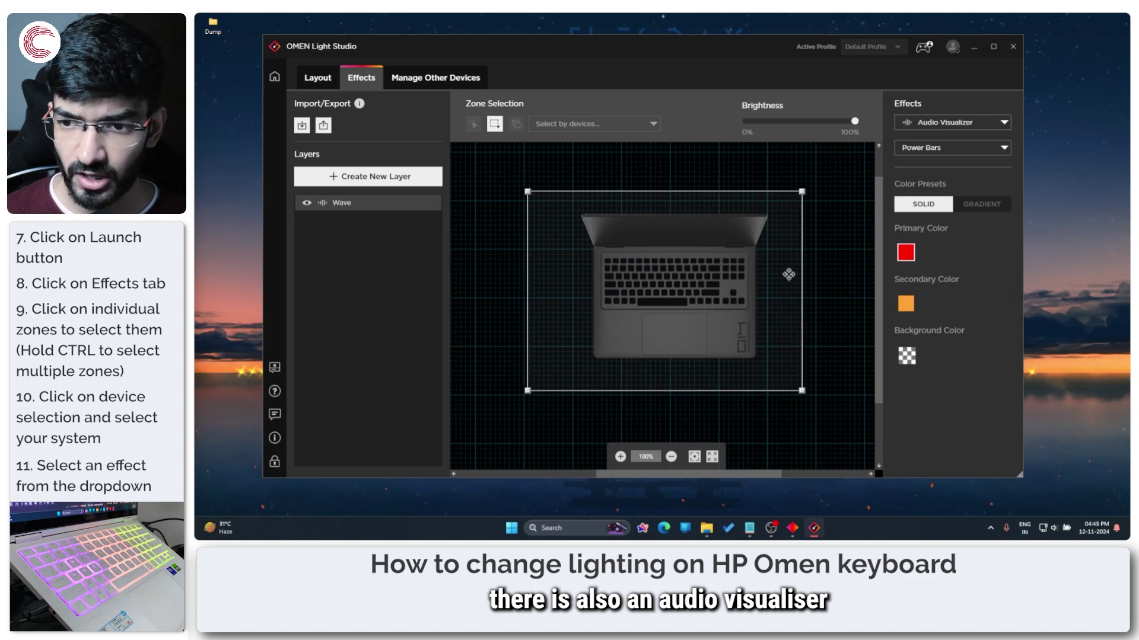